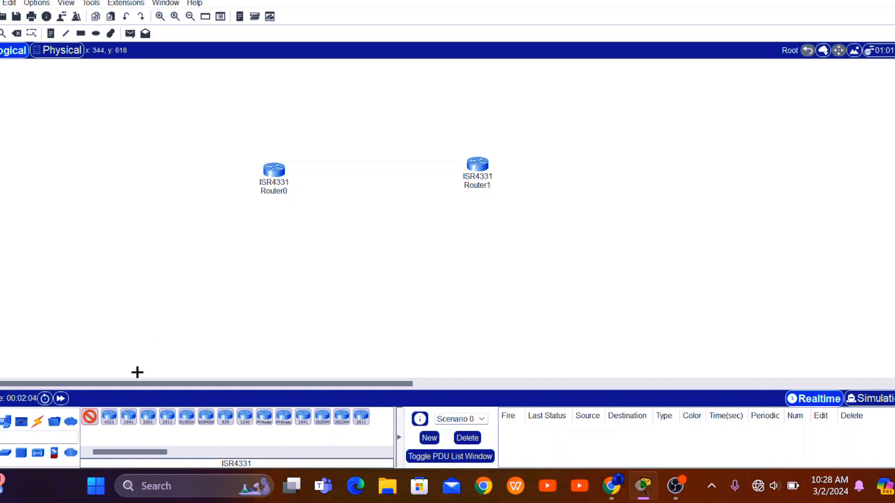
Place two 2960 switches in the workspace, one below Router0 and one below Router1.
{"action": "left_click", "coordinate": [90, 416]}
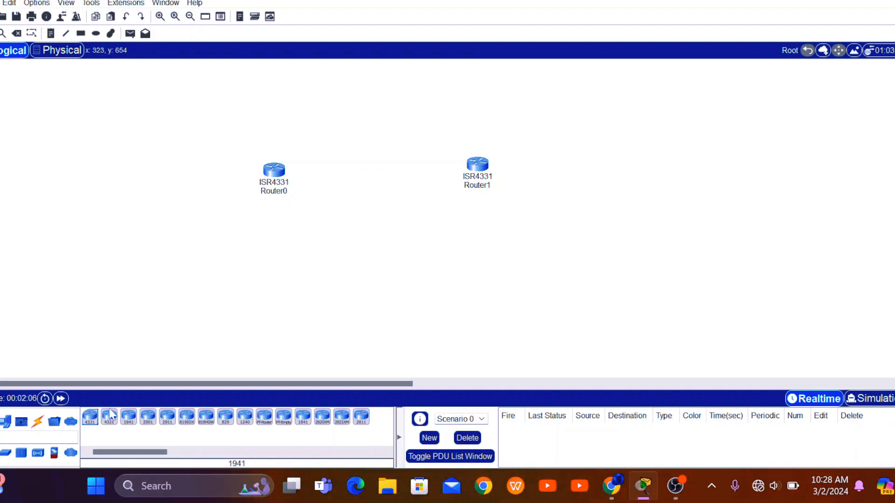
{"action": "left_click", "coordinate": [4, 459]}
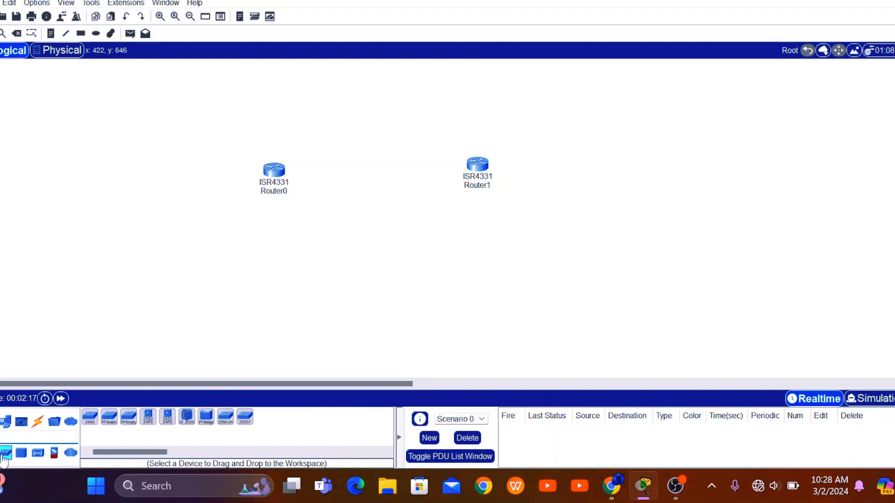
{"action": "left_click", "coordinate": [90, 418]}
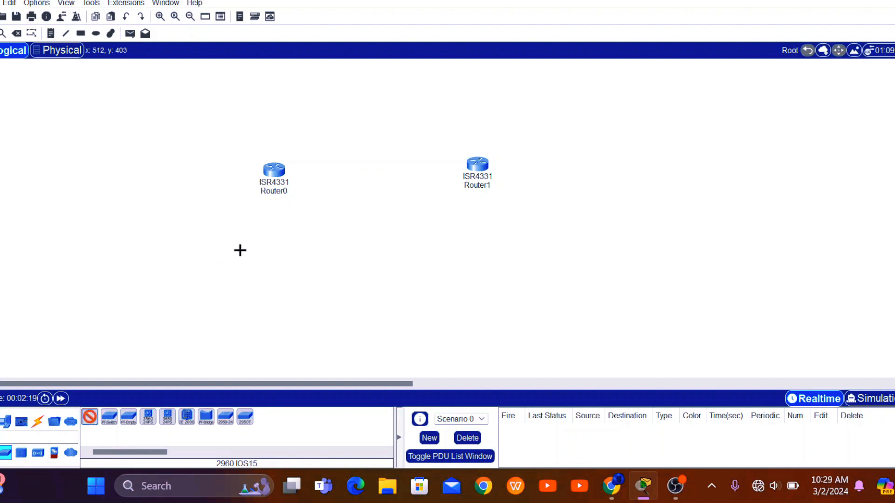
{"action": "left_click", "coordinate": [249, 258]}
{"action": "left_click", "coordinate": [483, 251]}
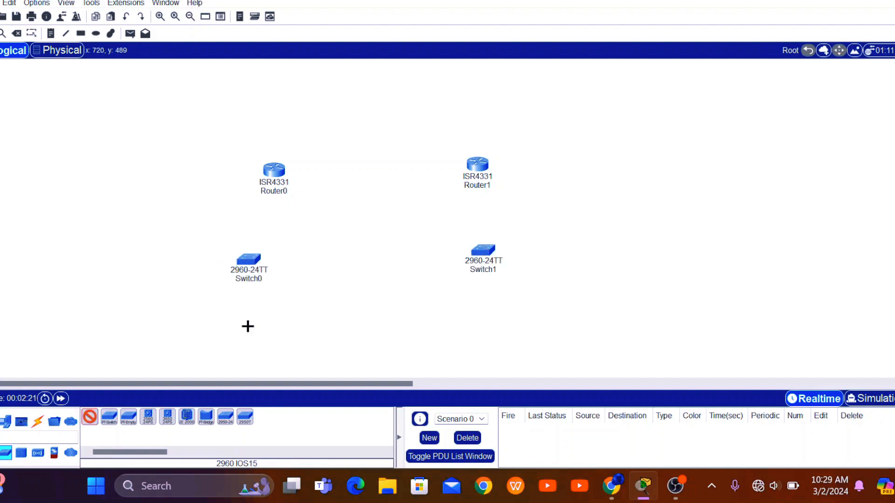
Add four PCs to the workspace, two below Switch0 and two below Switch1.
{"action": "left_click", "coordinate": [6, 422]}
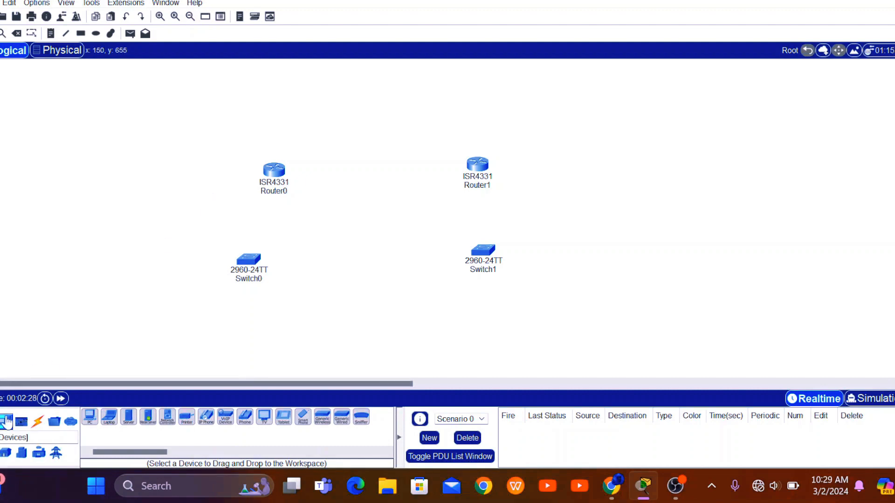
{"action": "left_click", "coordinate": [90, 418]}
{"action": "left_click", "coordinate": [188, 329]}
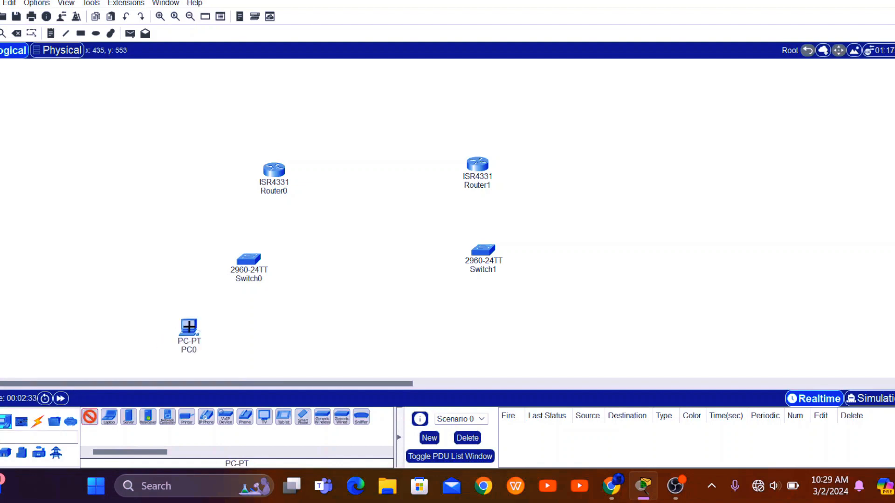
{"action": "left_click", "coordinate": [269, 329]}
{"action": "left_click", "coordinate": [463, 334]}
{"action": "left_click", "coordinate": [552, 340]}
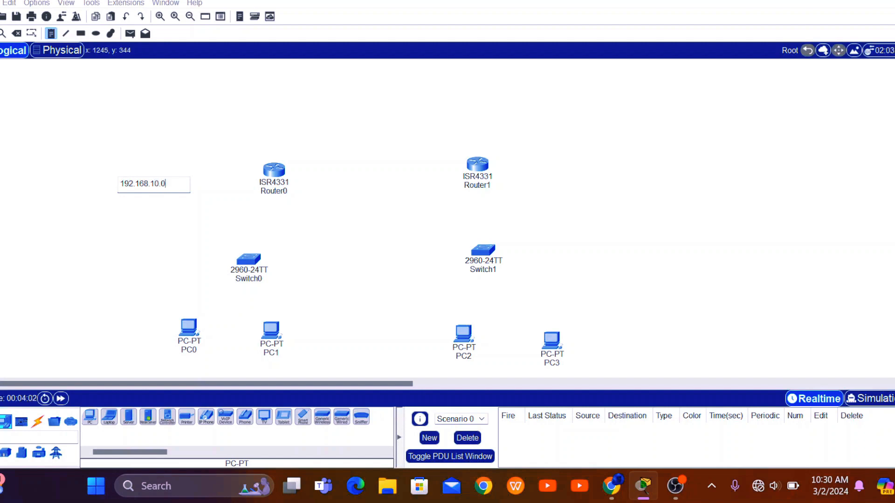
Add the network notes 192.168.50.0 beside the Router1 side and 10.0.0.0 above the gap between the routers.
{"action": "left_click", "coordinate": [584, 201]}
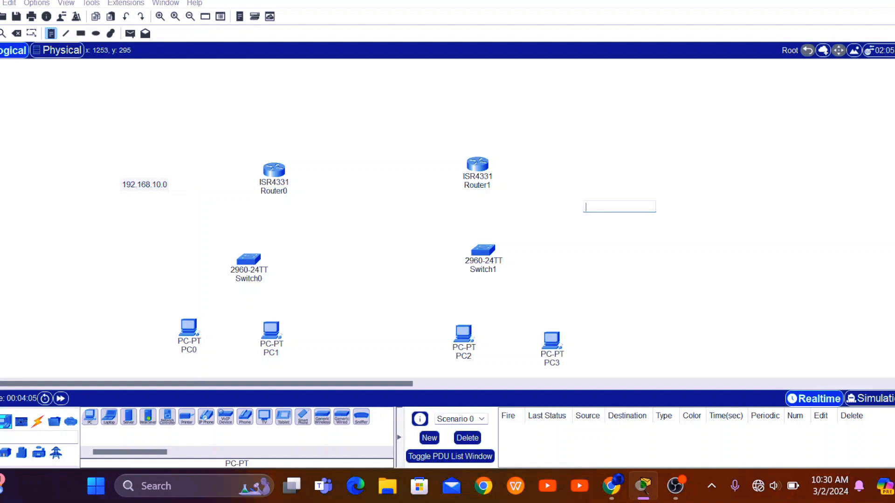
{"action": "type", "text": "192.1"}
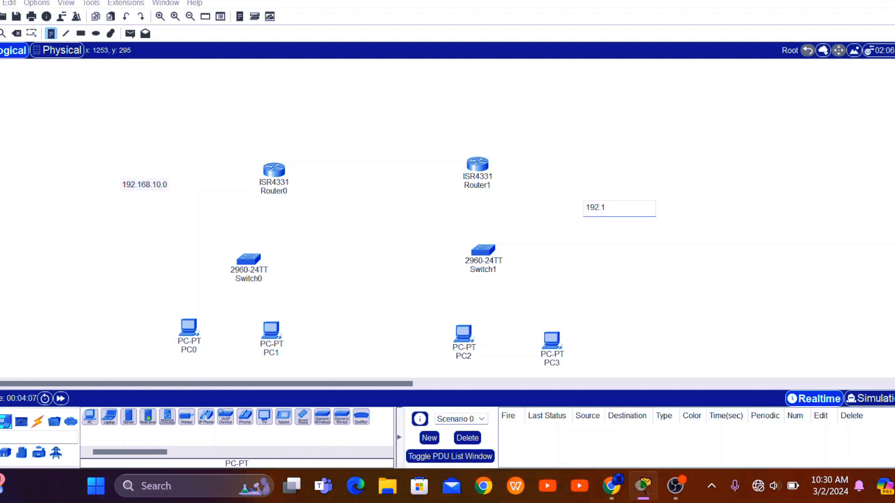
{"action": "type", "text": "68.50.0"}
{"action": "left_click", "coordinate": [355, 109]}
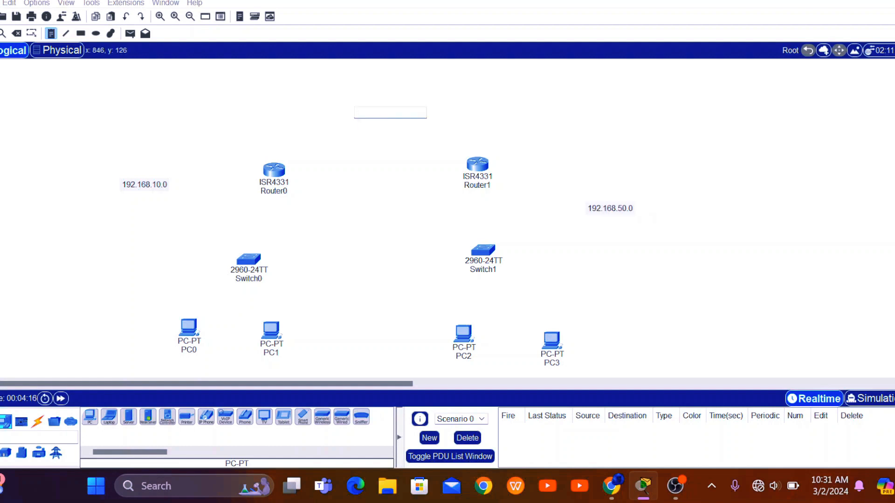
{"action": "type", "text": "10.0.0.0"}
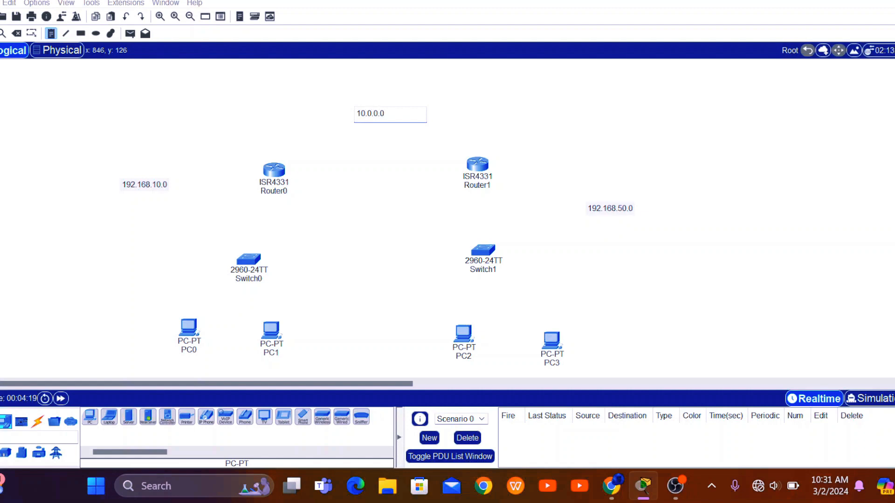
{"action": "left_click", "coordinate": [547, 236]}
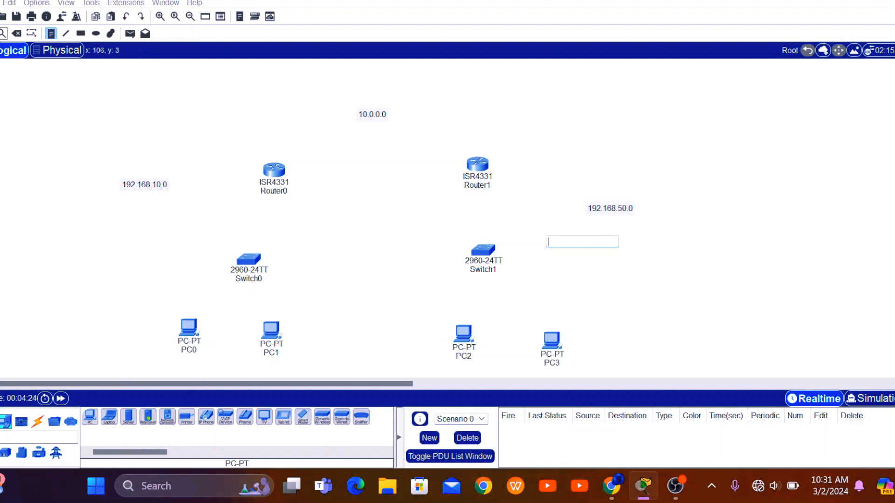
{"action": "left_click", "coordinate": [0, 33]}
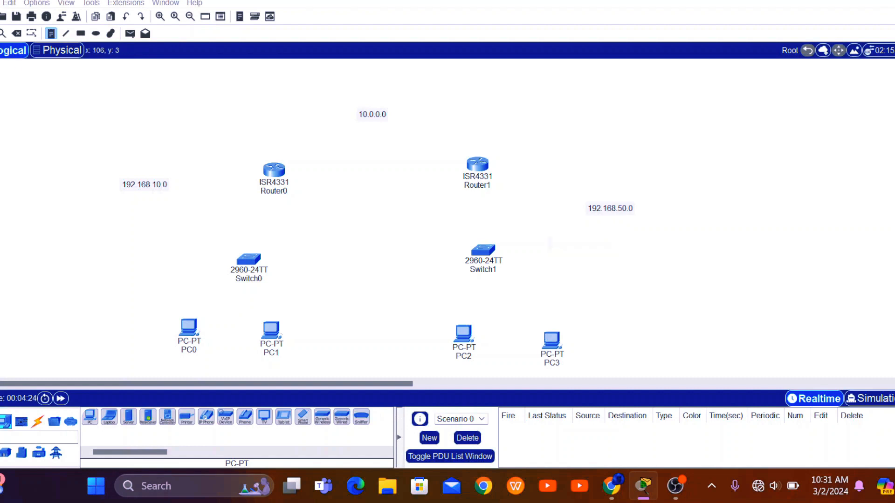
Connect PC0 and PC1 to Switch0 and Switch0 to Router0, using the automatically chosen connection type.
{"action": "left_click", "coordinate": [38, 422]}
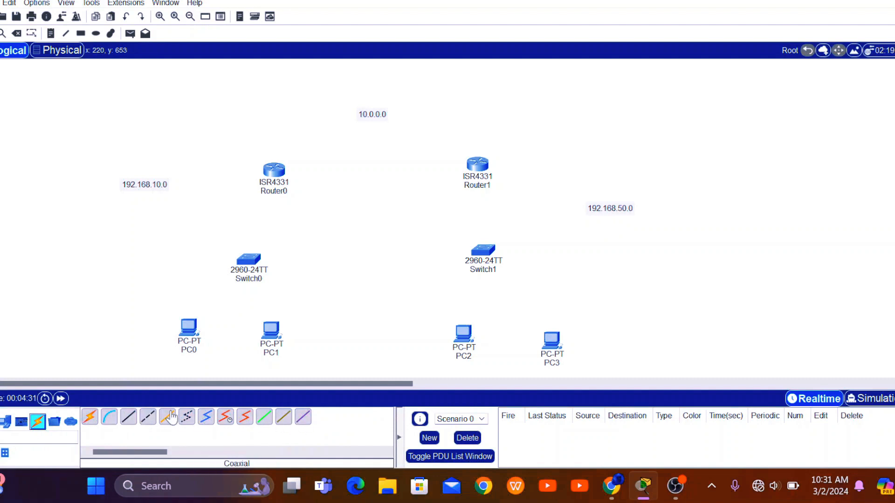
{"action": "left_click", "coordinate": [90, 417]}
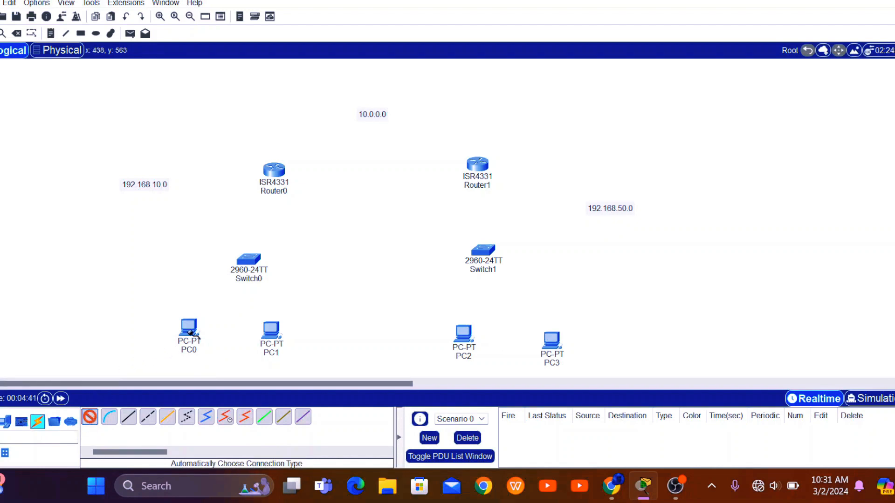
{"action": "mouse_move", "coordinate": [190, 332]}
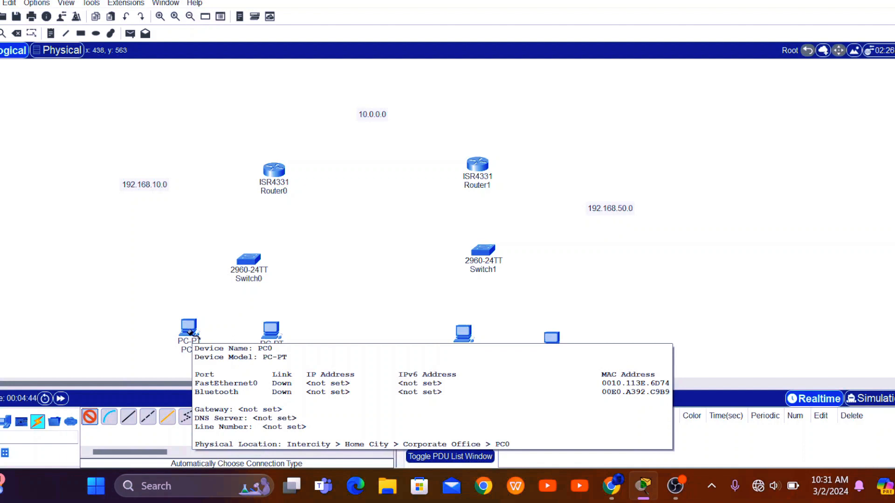
{"action": "left_click", "coordinate": [190, 333]}
{"action": "left_click", "coordinate": [247, 260]}
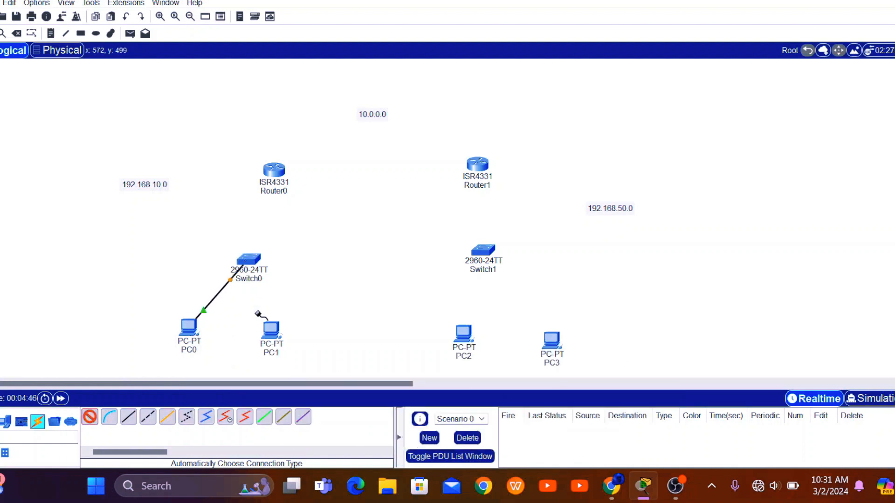
{"action": "left_click", "coordinate": [271, 328]}
{"action": "left_click", "coordinate": [253, 264]}
{"action": "left_click", "coordinate": [251, 261]}
{"action": "left_click", "coordinate": [274, 172]}
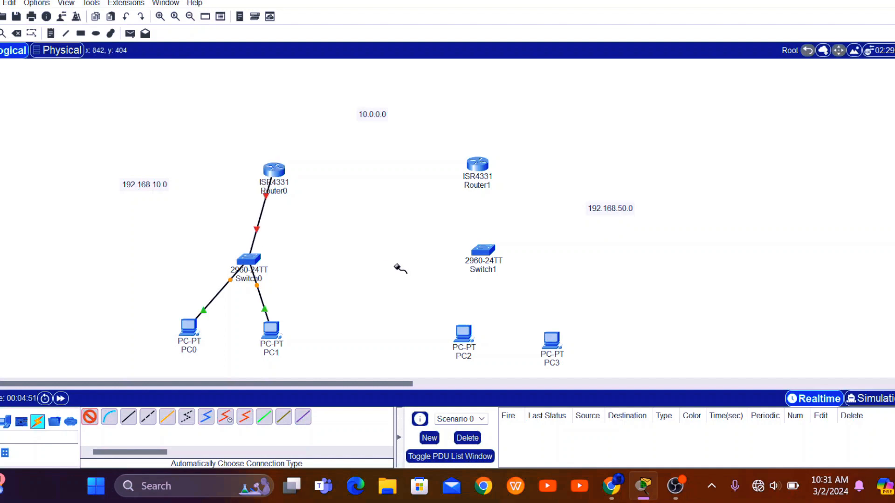
Connect PC2 and PC3 to Switch1, and Switch1 to Router1, with automatically chosen cables.
{"action": "left_click", "coordinate": [464, 333]}
{"action": "left_click", "coordinate": [481, 257]}
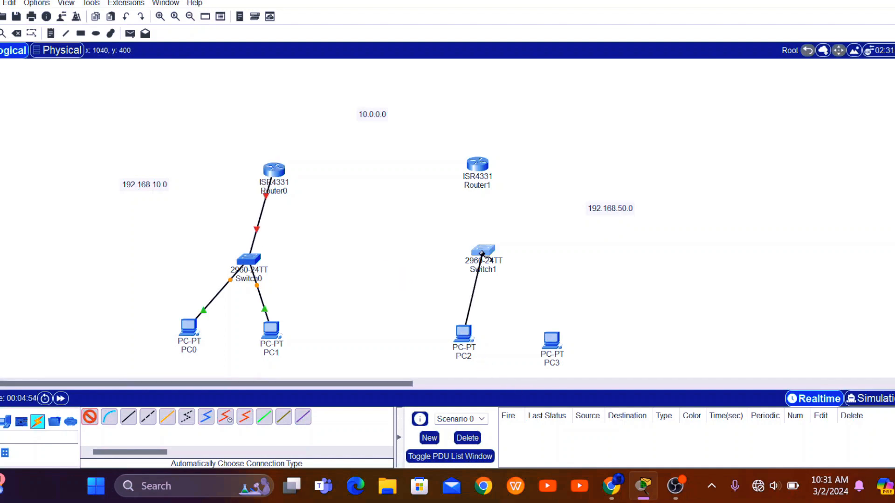
{"action": "left_click", "coordinate": [551, 341]}
{"action": "left_click", "coordinate": [490, 255]}
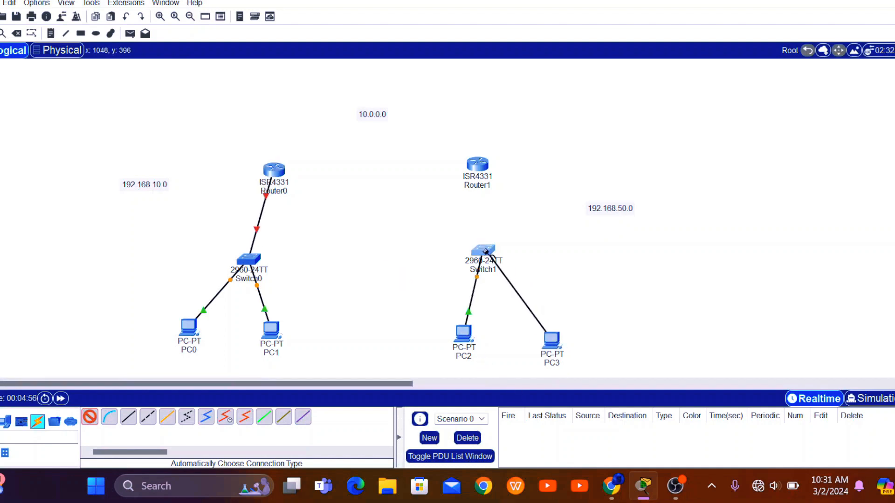
{"action": "left_click", "coordinate": [484, 251]}
{"action": "left_click", "coordinate": [479, 165]}
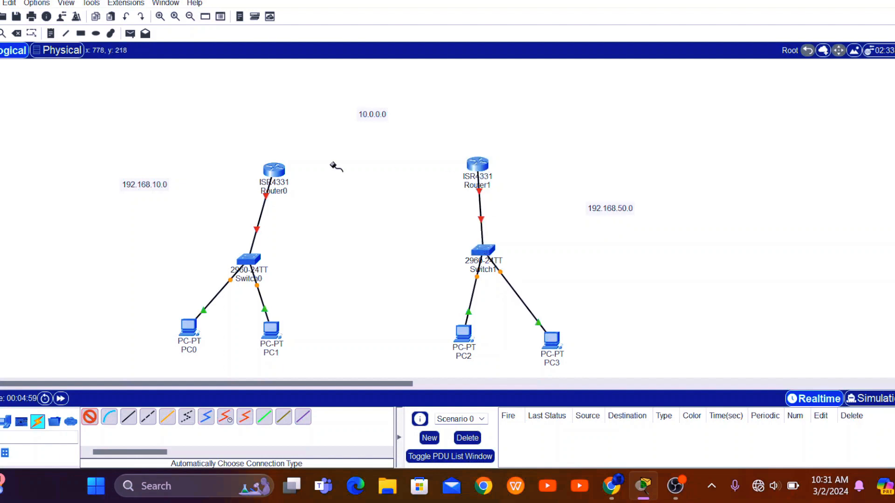
Link Router0 to Router1 with an automatically chosen cable and end the cabling.
{"action": "left_click", "coordinate": [275, 170]}
{"action": "left_click", "coordinate": [465, 158]}
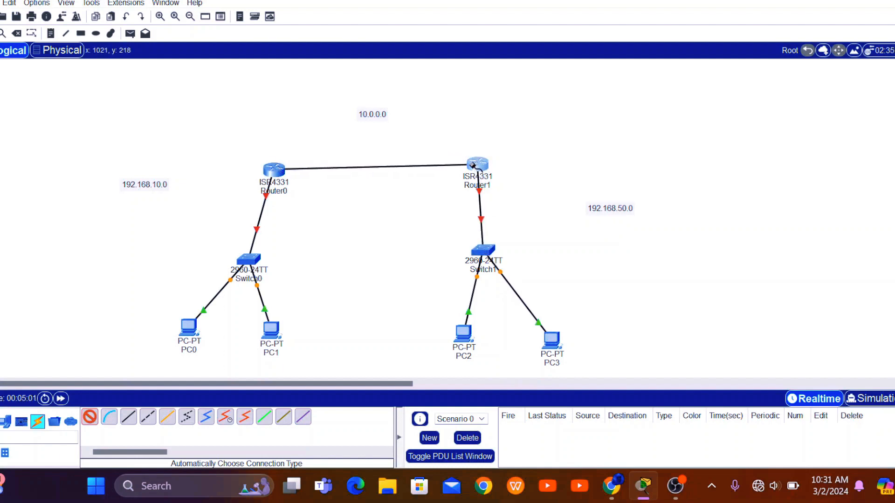
{"action": "left_click", "coordinate": [90, 417]}
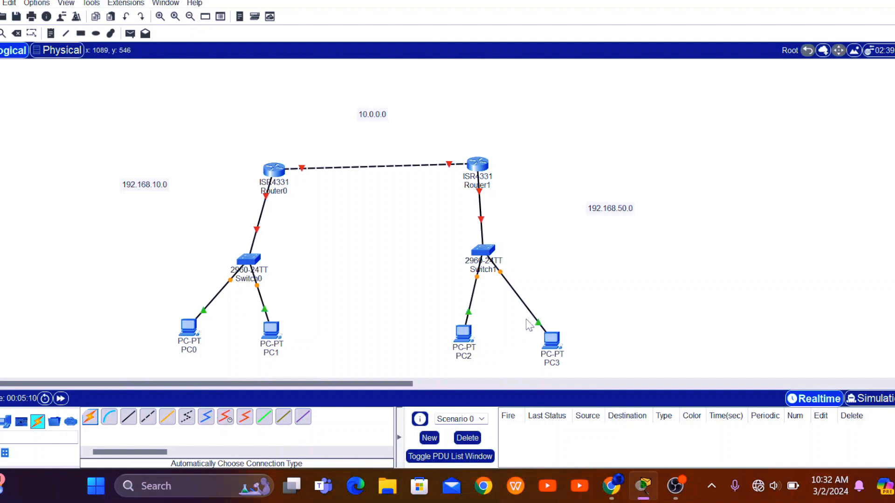
Configure PC0's FastEthernet0 interface with the static IPv4 address 192.168.10.4 and subnet mask 255.255.255.0.
{"action": "left_click", "coordinate": [189, 328]}
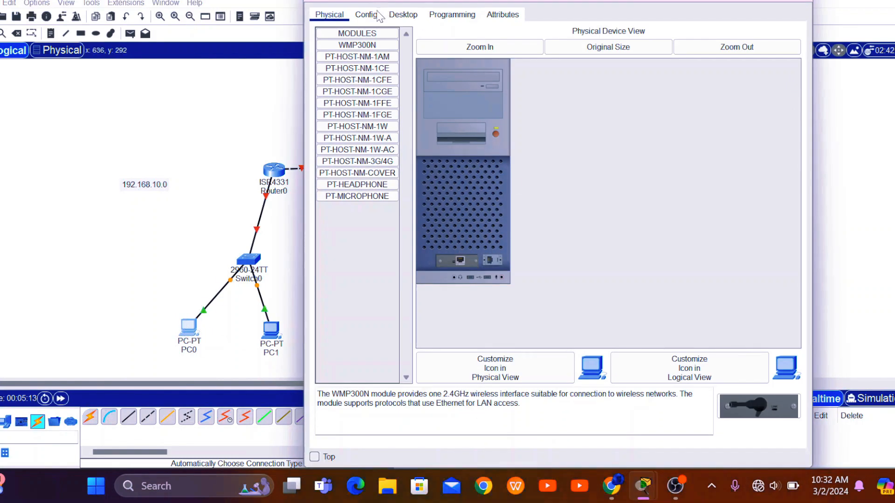
{"action": "left_click", "coordinate": [402, 16]}
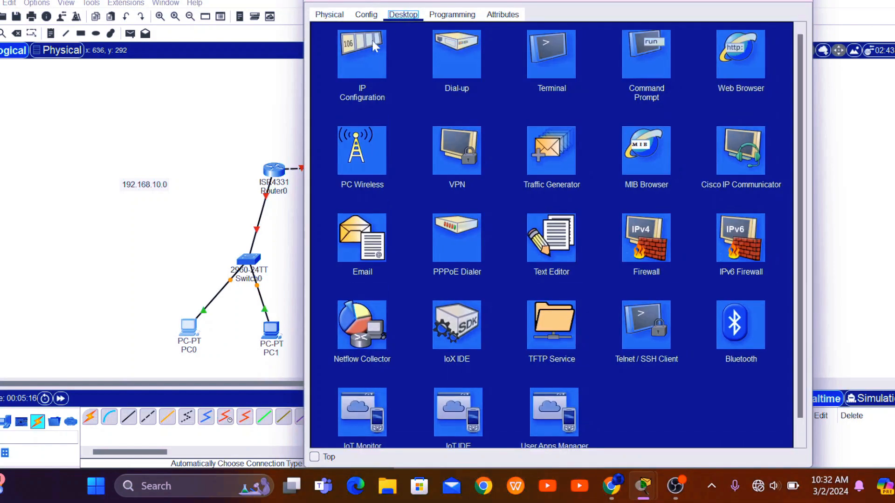
{"action": "left_click", "coordinate": [359, 70]}
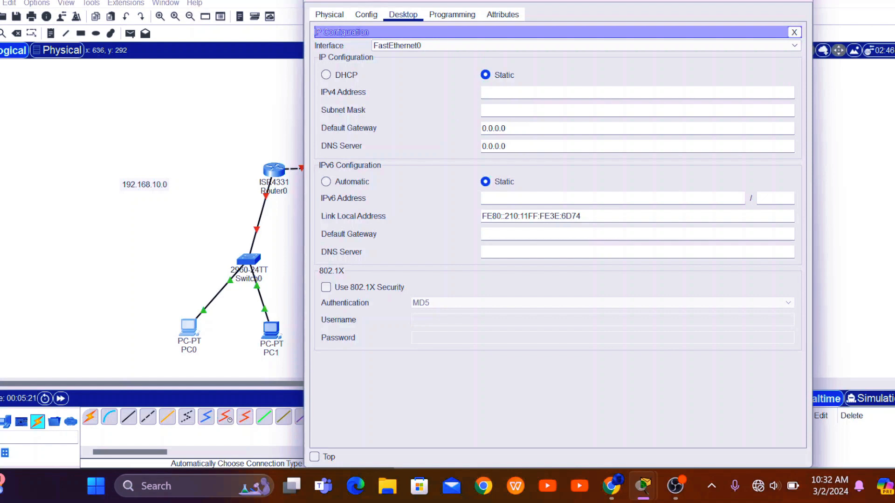
{"action": "left_click", "coordinate": [366, 14]}
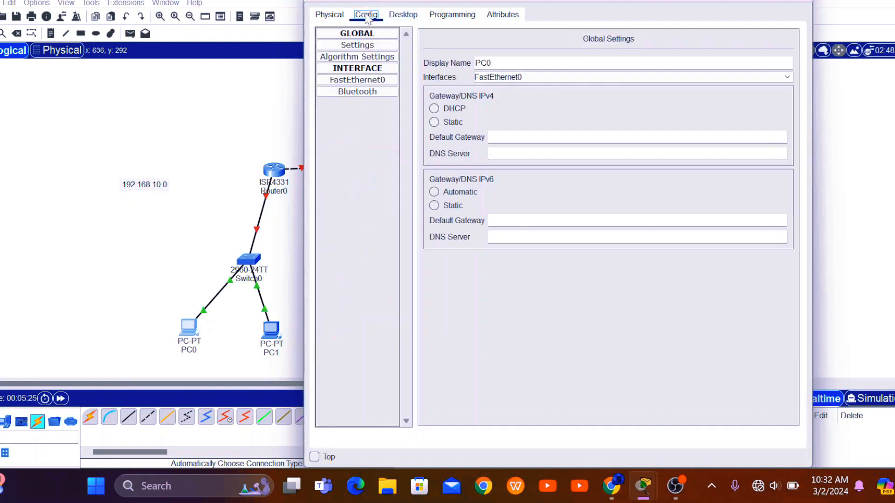
{"action": "left_click", "coordinate": [355, 83]}
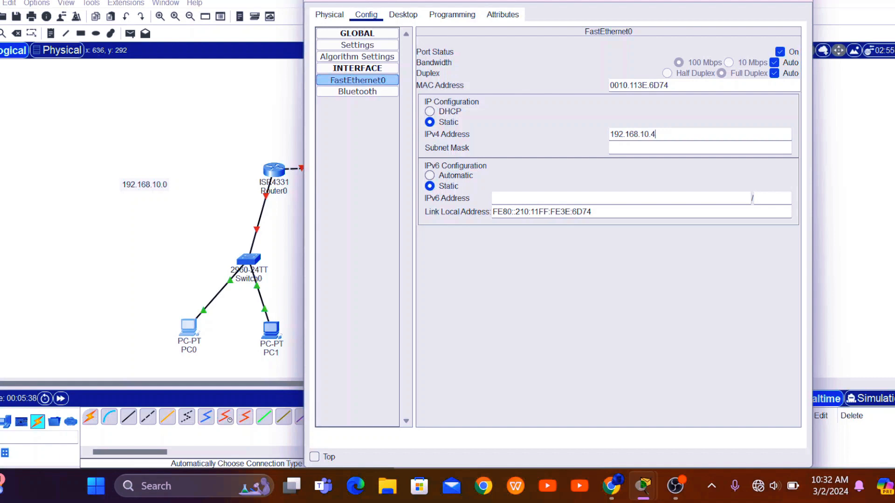
{"action": "key", "text": "Tab"}
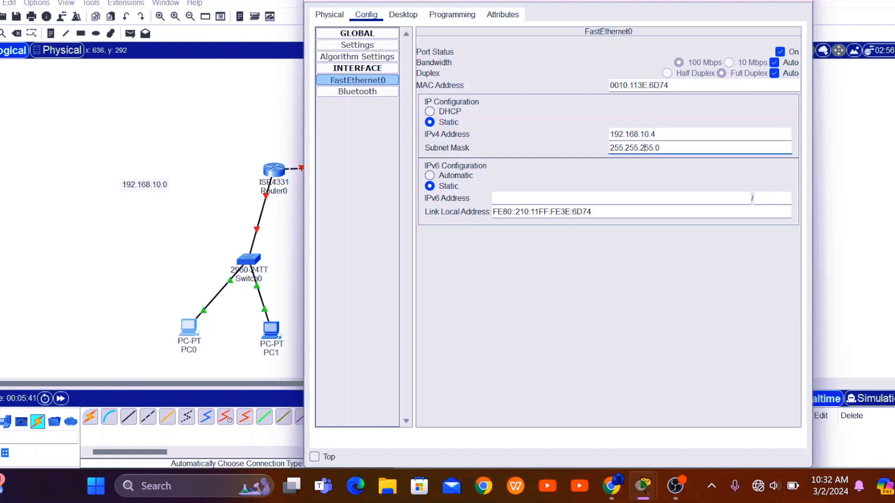
{"action": "key", "text": "shift+Tab"}
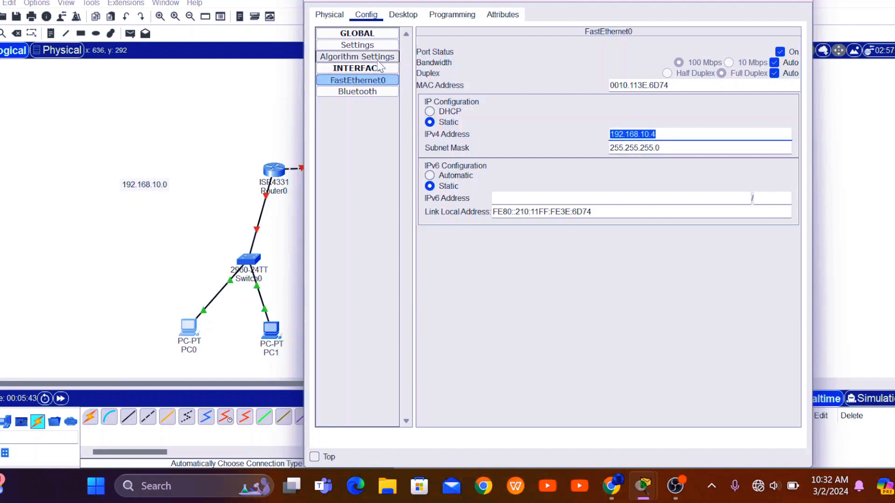
Set PC0's IPv4 default gateway to 192.168.10.1 and close its device window.
{"action": "left_click", "coordinate": [358, 47]}
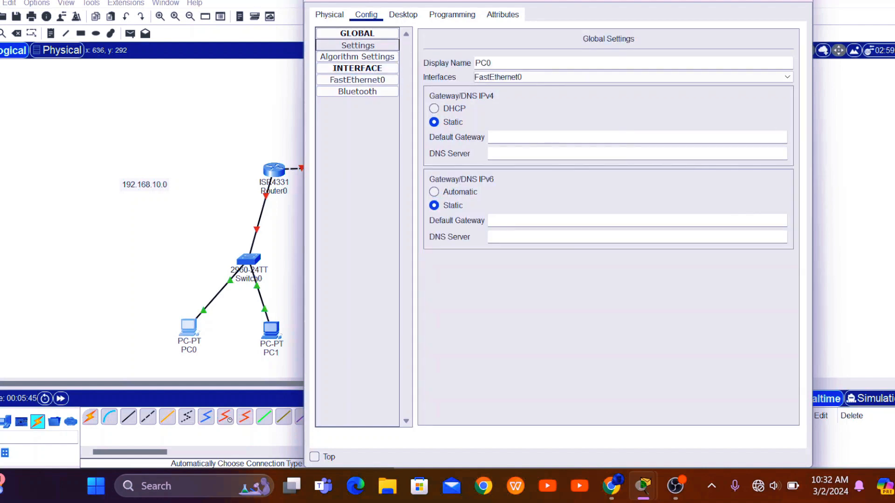
{"action": "left_click", "coordinate": [513, 137]}
{"action": "type", "text": "192.168.10.4"}
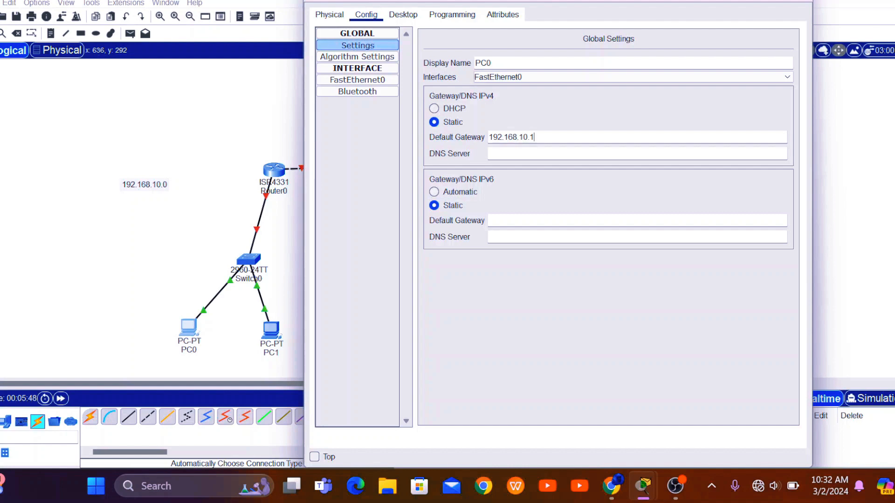
{"action": "left_click", "coordinate": [616, 114]}
{"action": "left_click", "coordinate": [797, 0]}
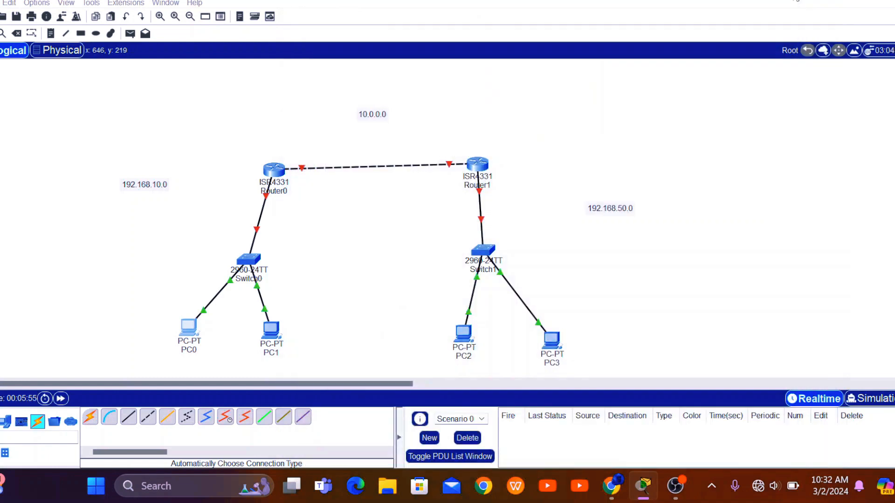
Configure PC1's FastEthernet0 interface with the static IPv4 address 192.168.10.5 and subnet mask 255.255.255.0.
{"action": "left_click", "coordinate": [268, 339]}
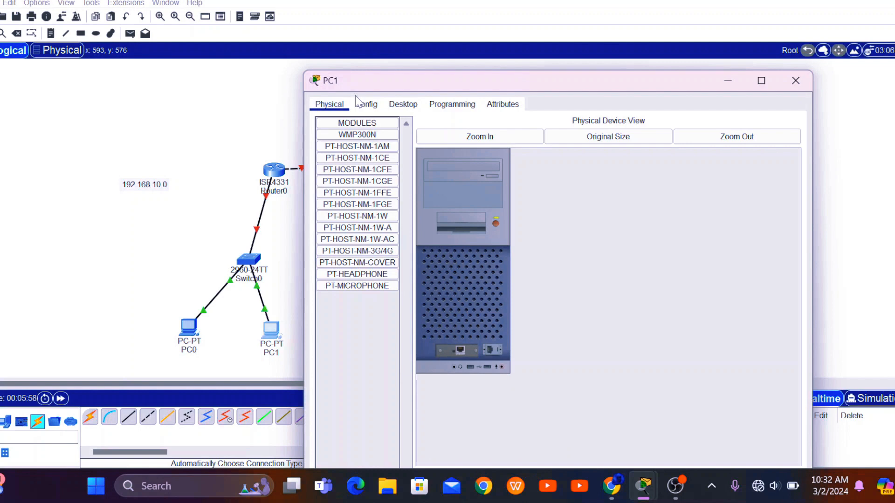
{"action": "left_click", "coordinate": [365, 107]}
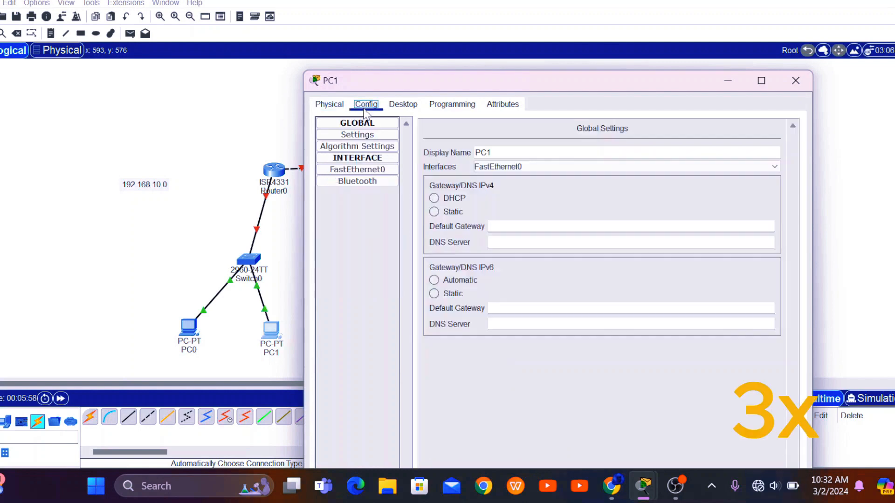
{"action": "left_click", "coordinate": [358, 170]}
{"action": "left_click", "coordinate": [647, 224]}
{"action": "type", "text": "192.168.10.5"}
{"action": "left_click", "coordinate": [647, 237]}
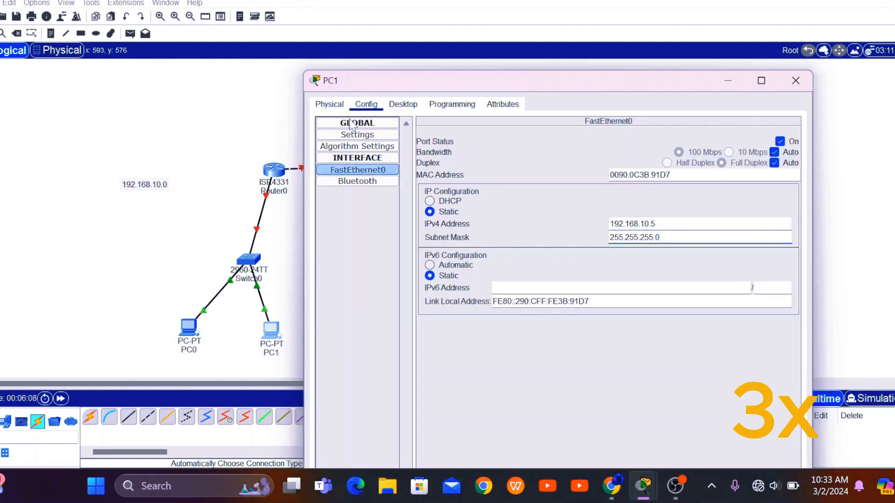
Set PC1's IPv4 default gateway to 192.168.10.1 and close its device window.
{"action": "left_click", "coordinate": [357, 134]}
{"action": "left_click", "coordinate": [556, 226]}
{"action": "type", "text": "192.168.10.1"}
{"action": "left_click", "coordinate": [795, 80]}
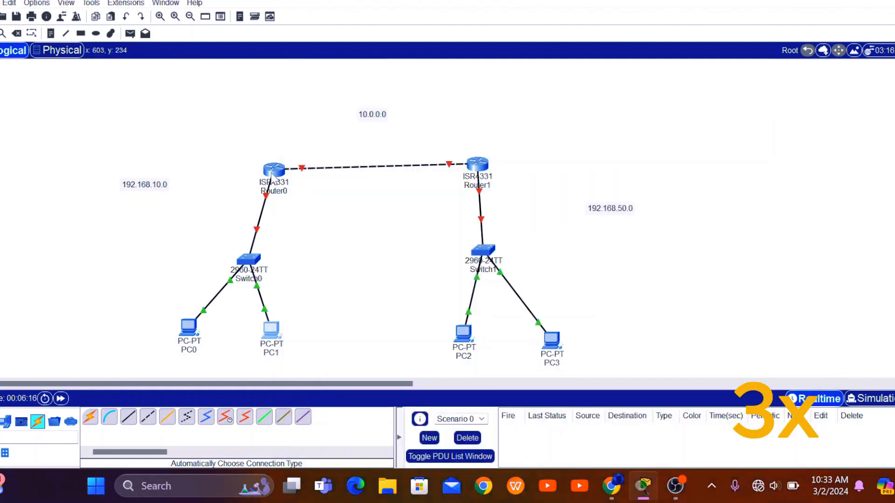
Move Router0 and Router1 higher and farther apart to space out the topology.
{"action": "left_click_drag", "start_coordinate": [277, 172], "coordinate": [262, 142]}
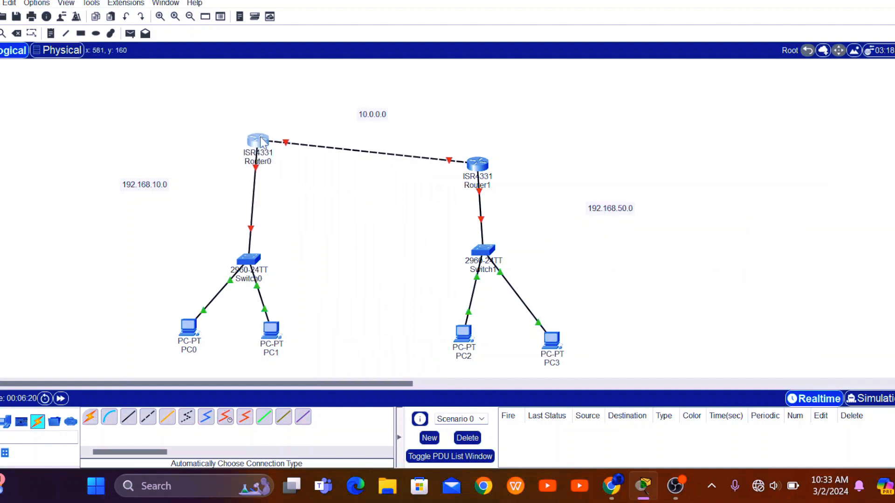
{"action": "left_click_drag", "start_coordinate": [479, 164], "coordinate": [508, 122]}
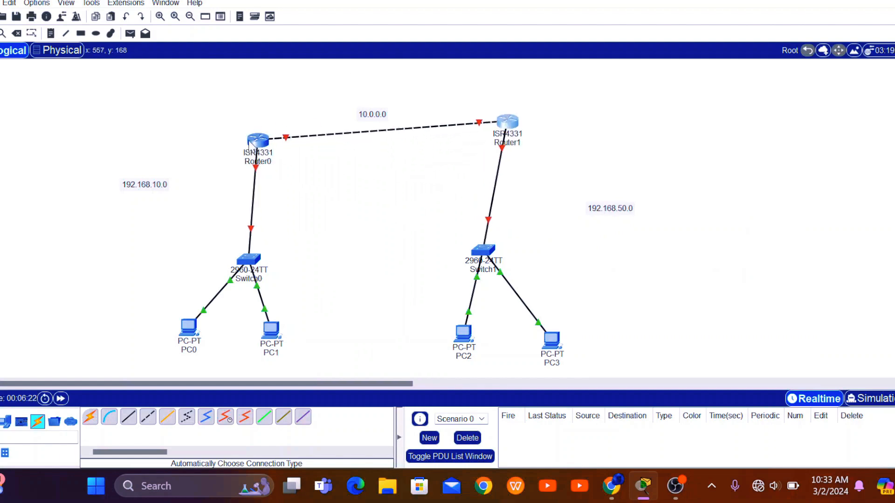
{"action": "left_click_drag", "start_coordinate": [249, 143], "coordinate": [245, 131]}
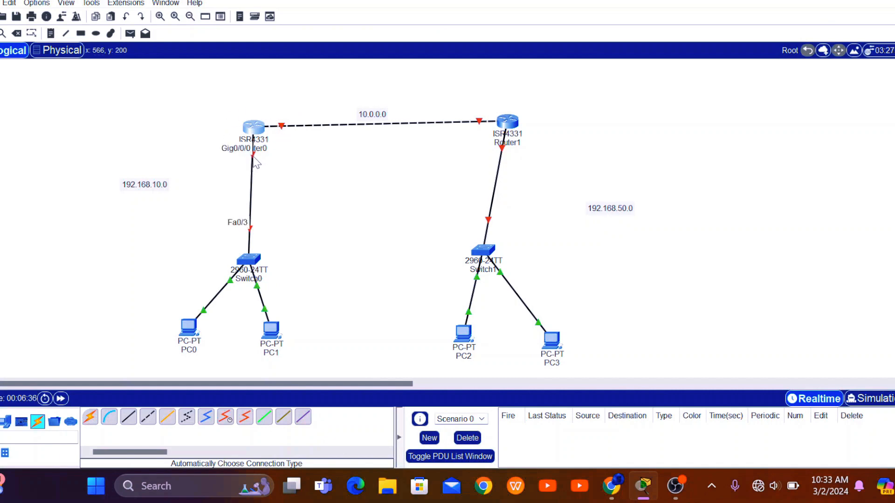
Configure Router0's GigabitEthernet0/0/0 with IPv4 address 192.168.10.1 and subnet mask 255.255.255.0, and switch the port on.
{"action": "left_click", "coordinate": [254, 129]}
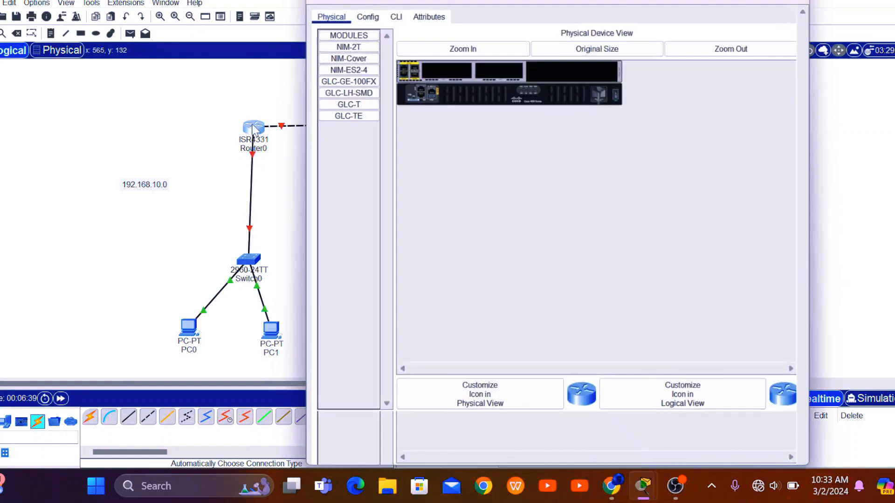
{"action": "left_click", "coordinate": [366, 15]}
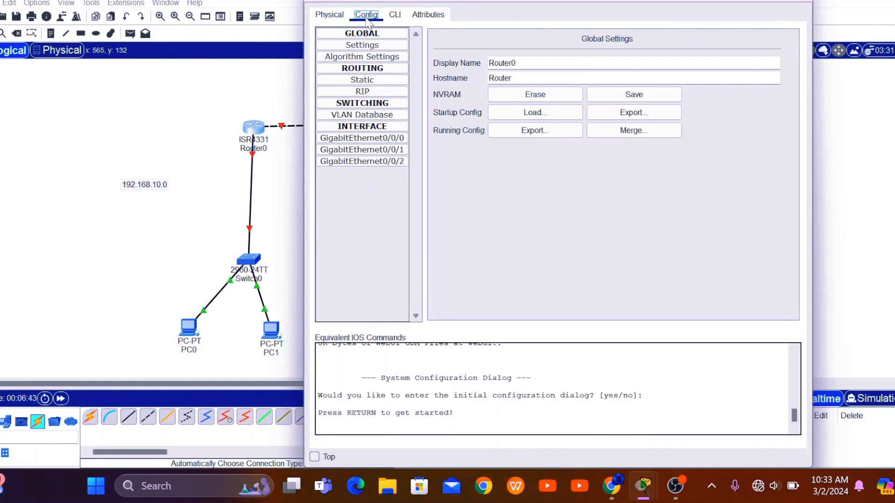
{"action": "left_click", "coordinate": [372, 138]}
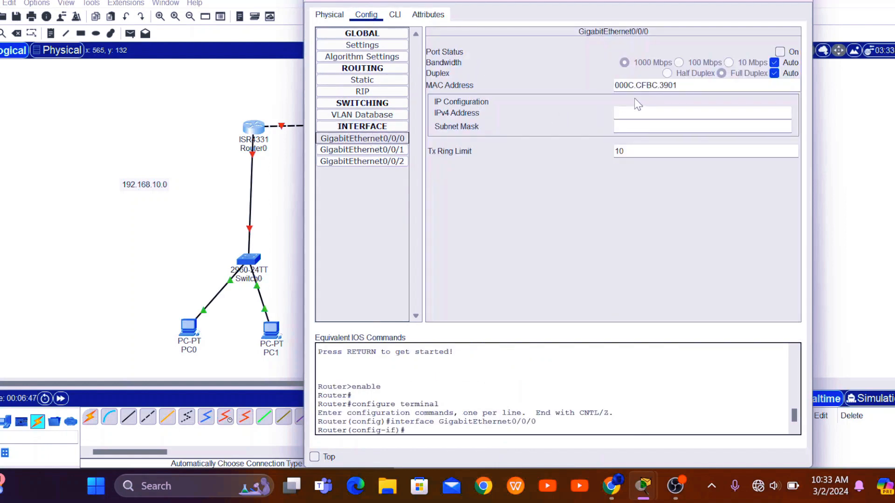
{"action": "left_click", "coordinate": [662, 113]}
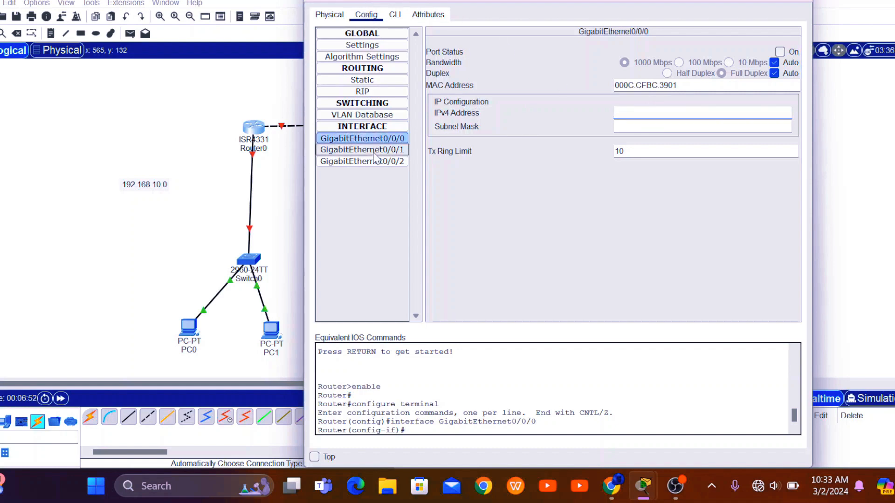
{"action": "left_click", "coordinate": [403, 140]}
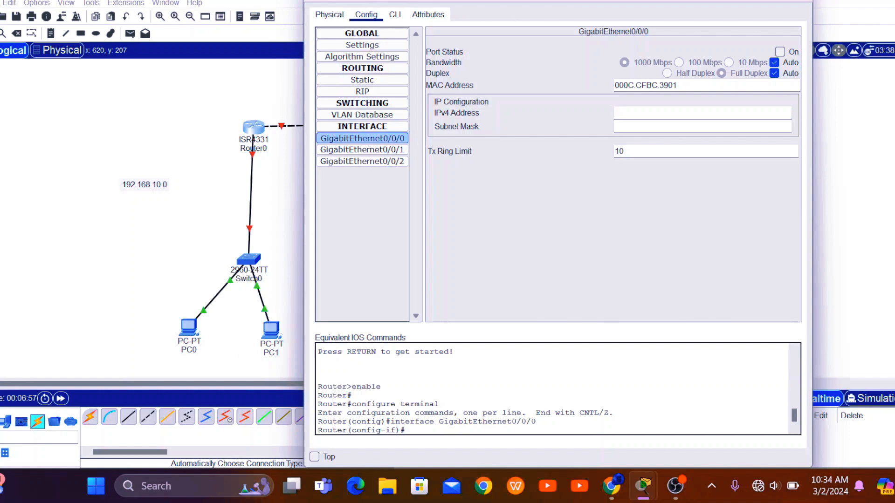
{"action": "type", "text": "192.168.10.1"}
{"action": "key", "text": "Tab"}
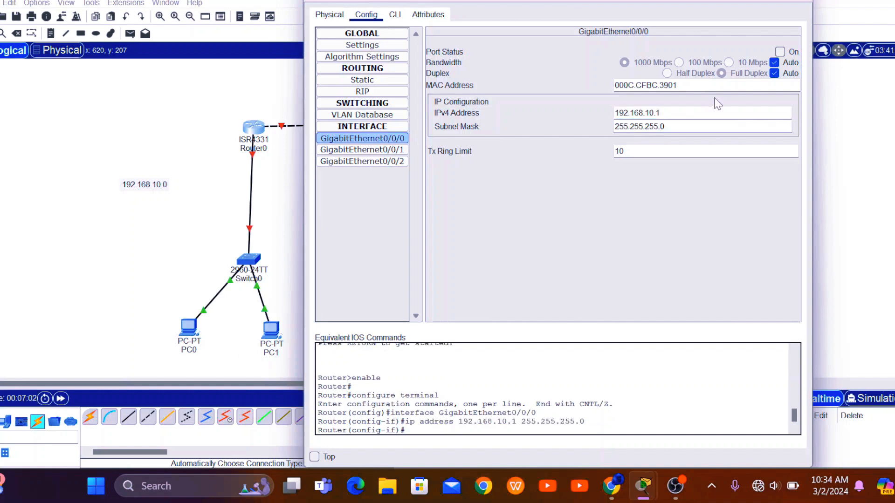
{"action": "key", "text": "Tab"}
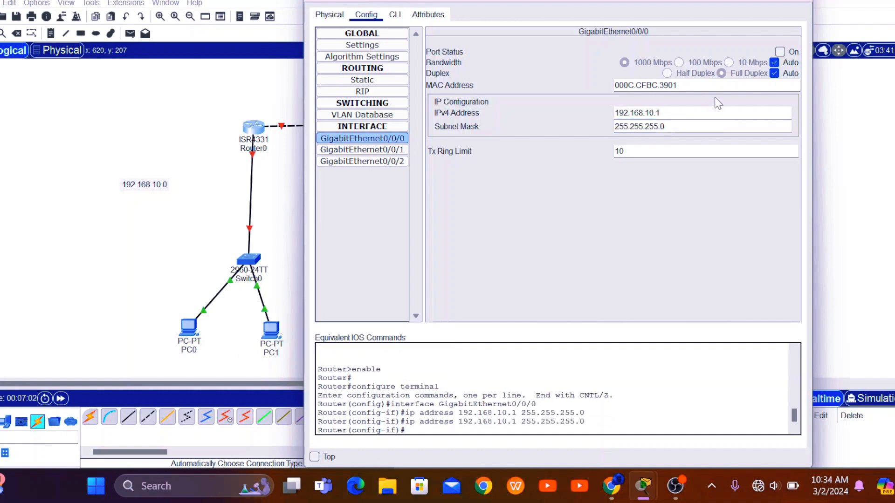
{"action": "left_click", "coordinate": [780, 52]}
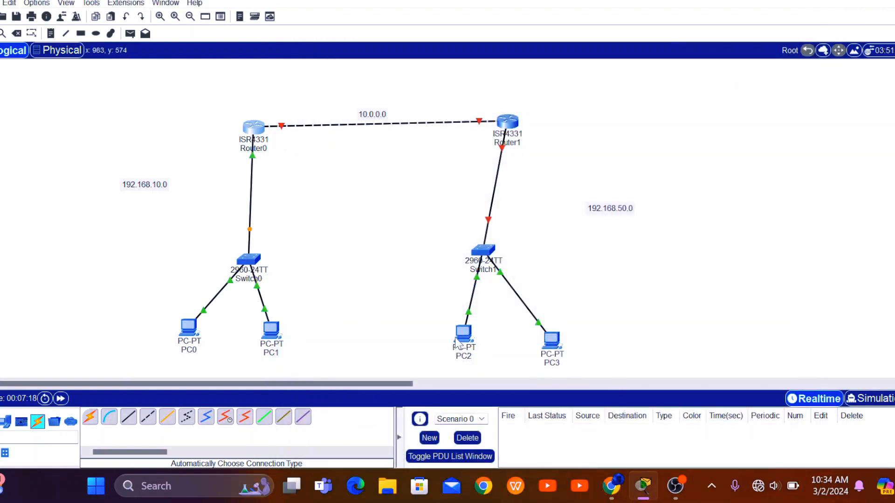
Move PC2 farther from PC3, and open Router1's command line in configuration mode for GigabitEthernet0/0/0.
{"action": "left_click_drag", "start_coordinate": [458, 344], "coordinate": [417, 356]}
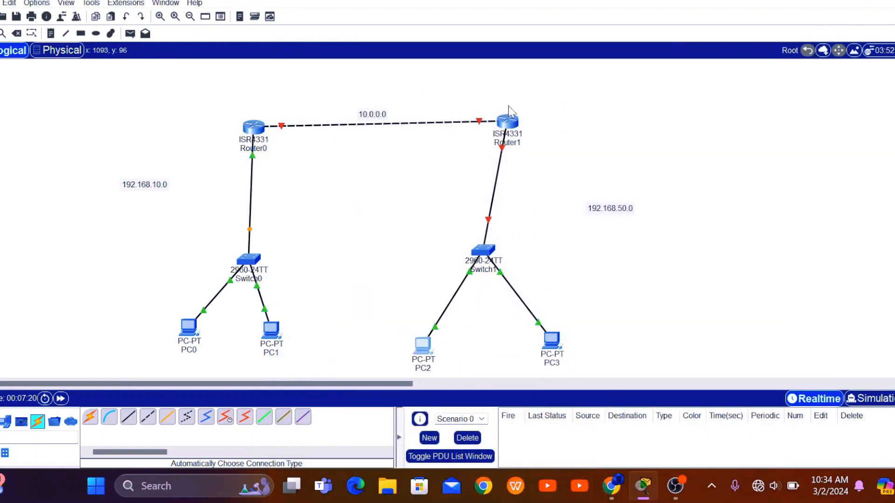
{"action": "left_click", "coordinate": [509, 124]}
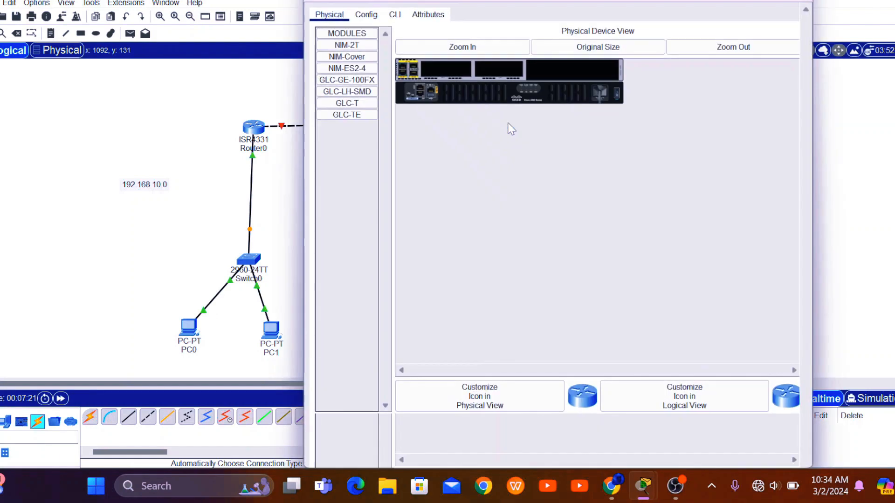
{"action": "left_click", "coordinate": [376, 17]}
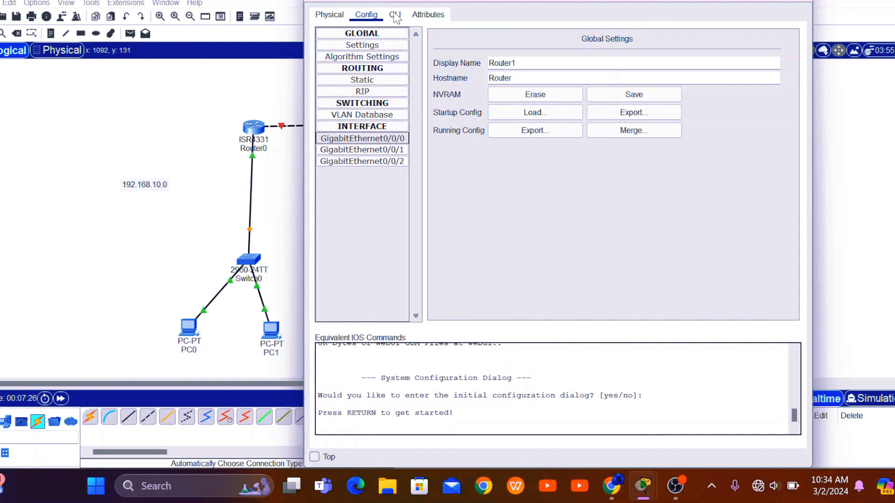
{"action": "left_click", "coordinate": [395, 15]}
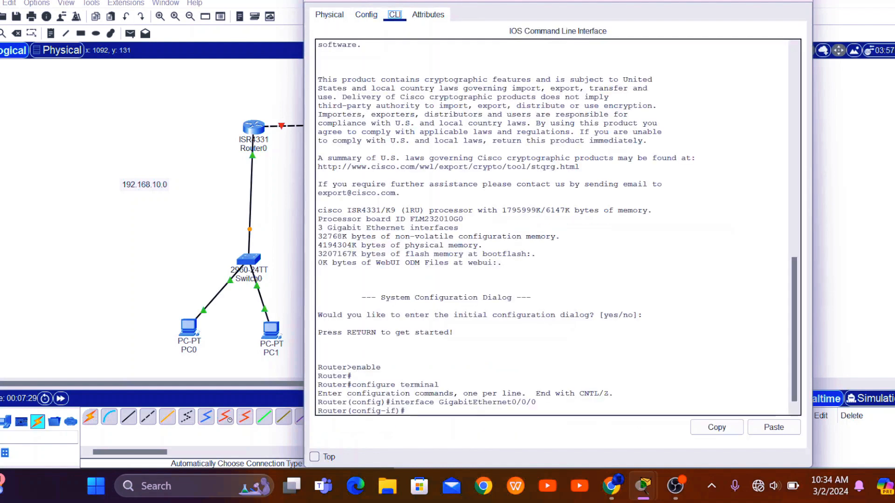
{"action": "left_click_drag", "start_coordinate": [561, 2], "coordinate": [551, 3]}
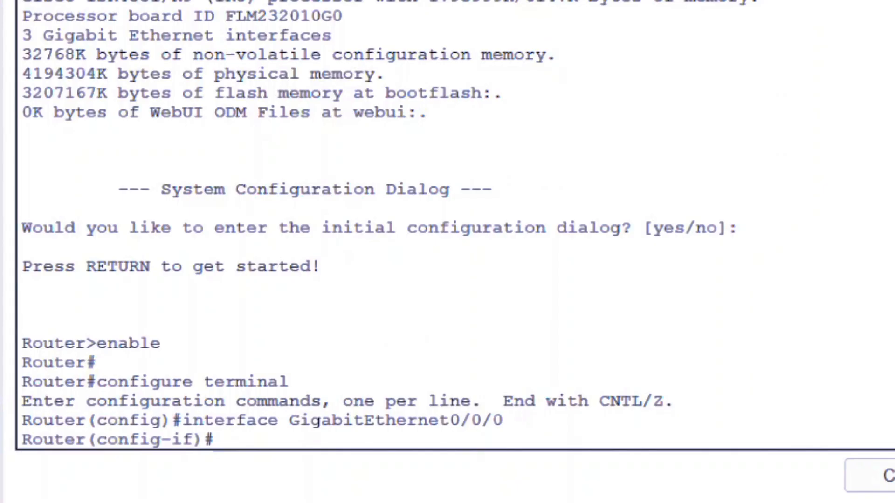
Assign IP address 192.168.50.1 with mask 255.255.255.0 to Router1's GigabitEthernet0/0/0 using the ip address command.
{"action": "type", "text": "ip"}
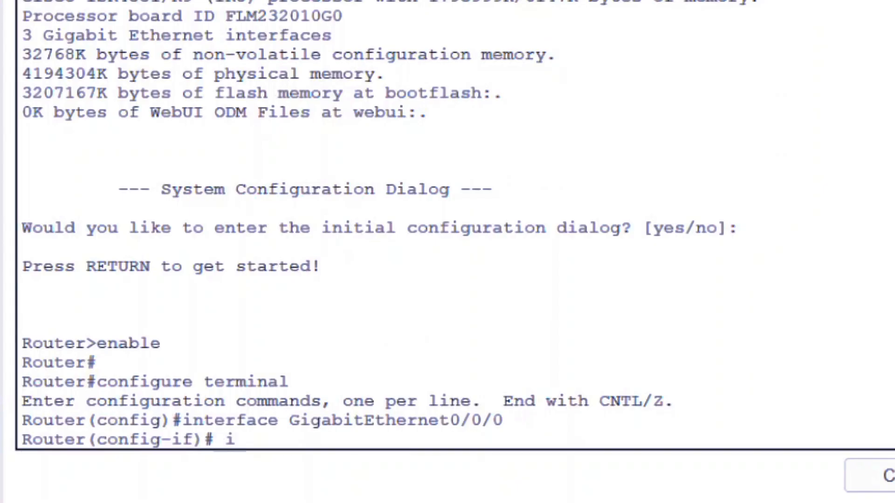
{"action": "key", "text": "BackSpace"}
{"action": "key", "text": "BackSpace"}
{"action": "key", "text": "BackSpace"}
{"action": "type", "text": "ip add"}
{"action": "key", "text": "Tab"}
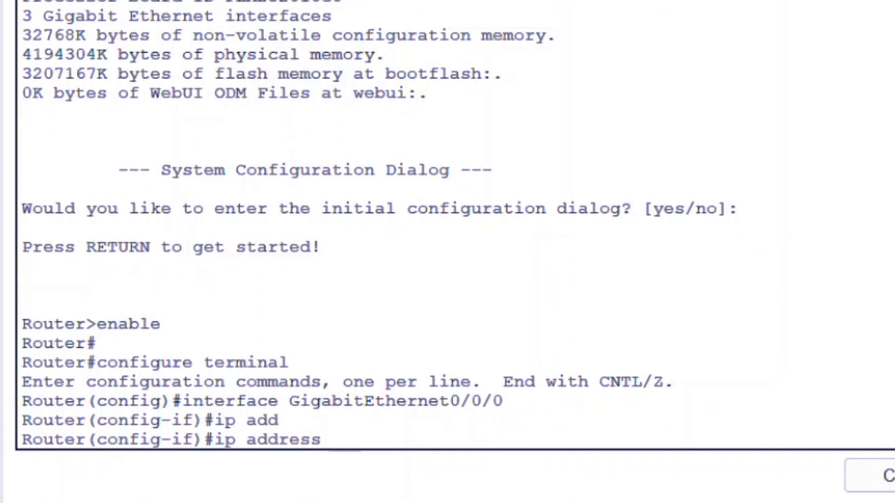
{"action": "type", "text": "192.168"}
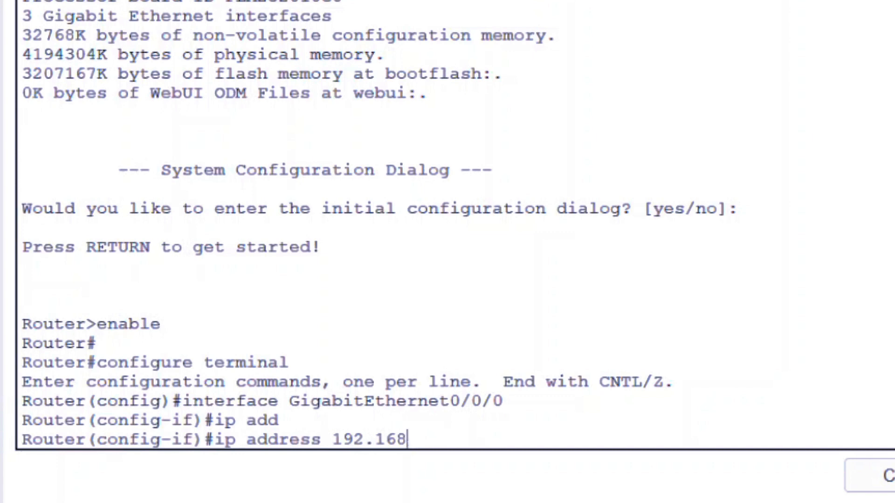
{"action": "type", "text": ".50.1 255"}
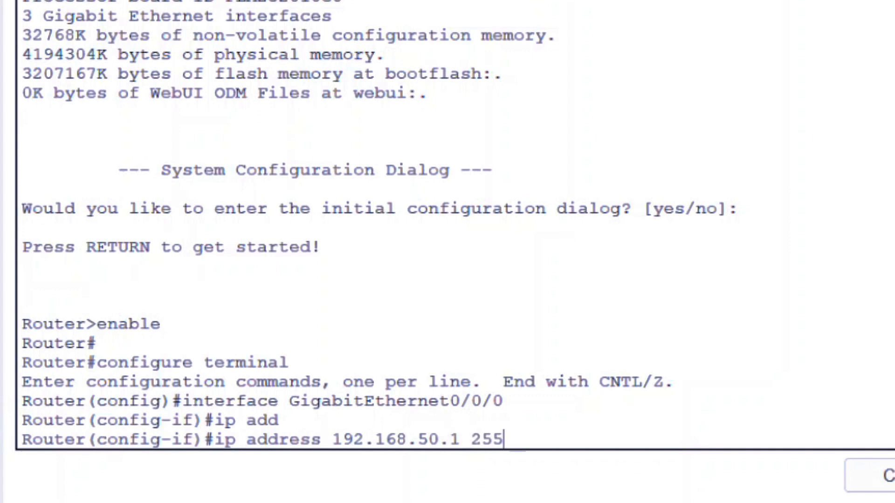
{"action": "type", "text": ".255.255.0"}
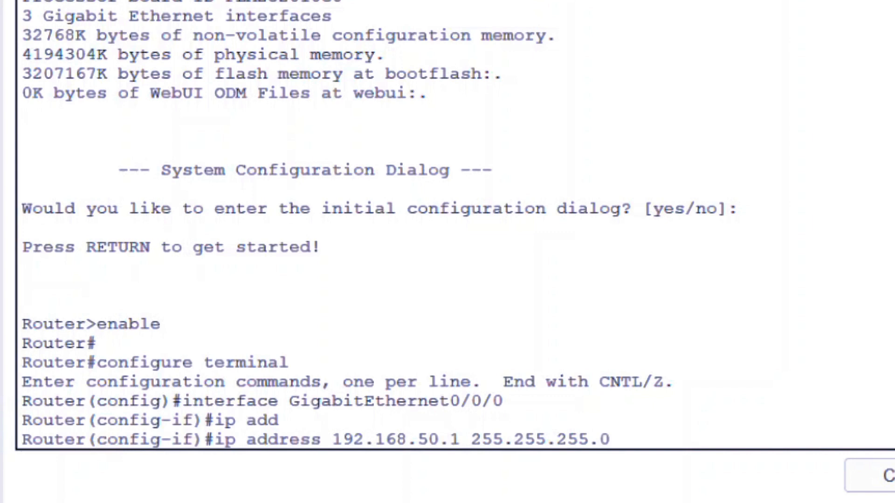
{"action": "key", "text": "Return"}
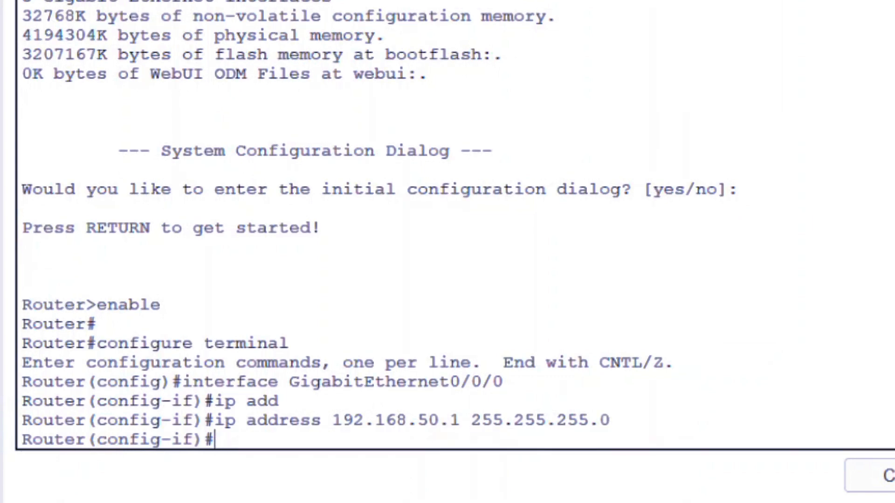
Enable Router1's GigabitEthernet0/0/0 interface with the no shutdown command.
{"action": "type", "text": "no shut"}
{"action": "key", "text": "Tab"}
{"action": "key", "text": "Return"}
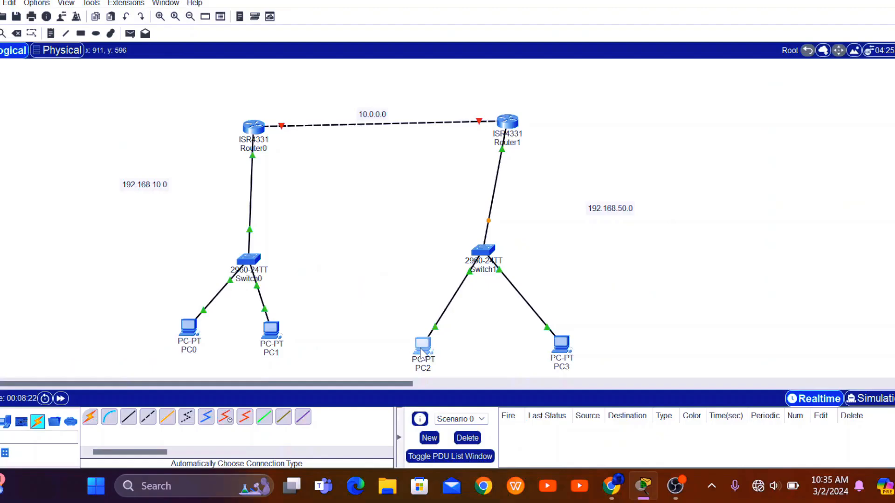
Set PC2's IPv4 default gateway to 192.168.50.1.
{"action": "left_click", "coordinate": [421, 350]}
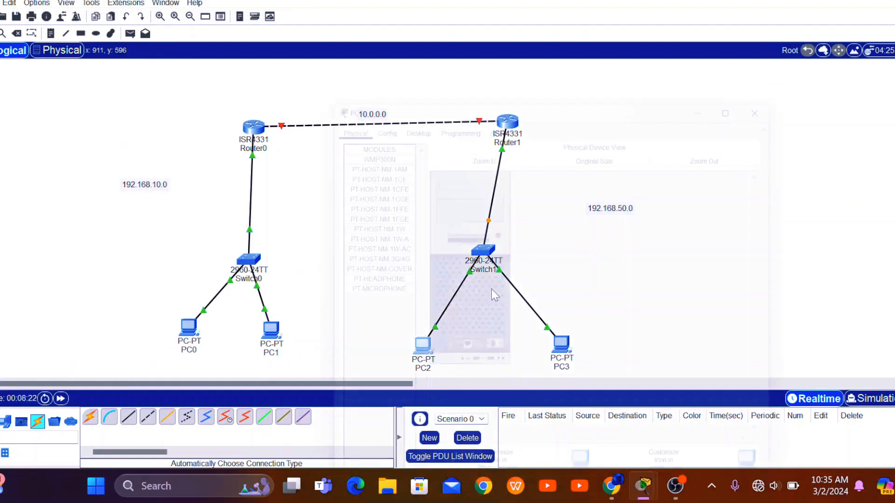
{"action": "left_click", "coordinate": [368, 15]}
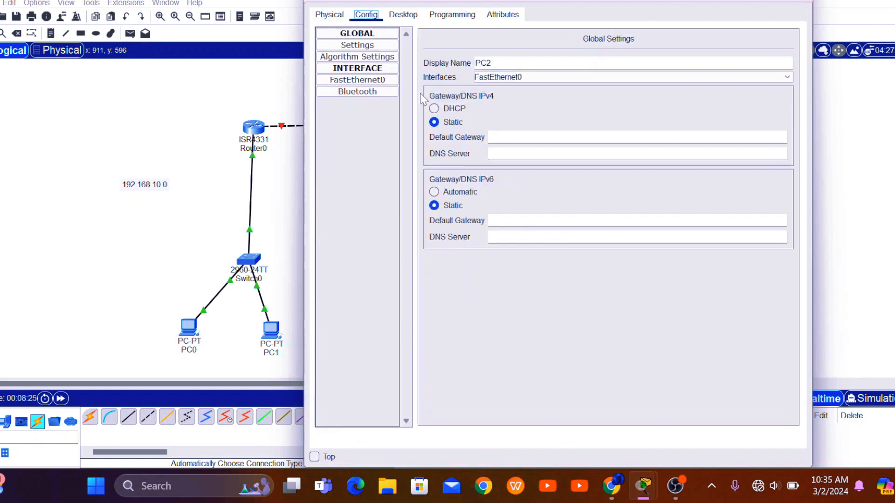
{"action": "left_click", "coordinate": [527, 138]}
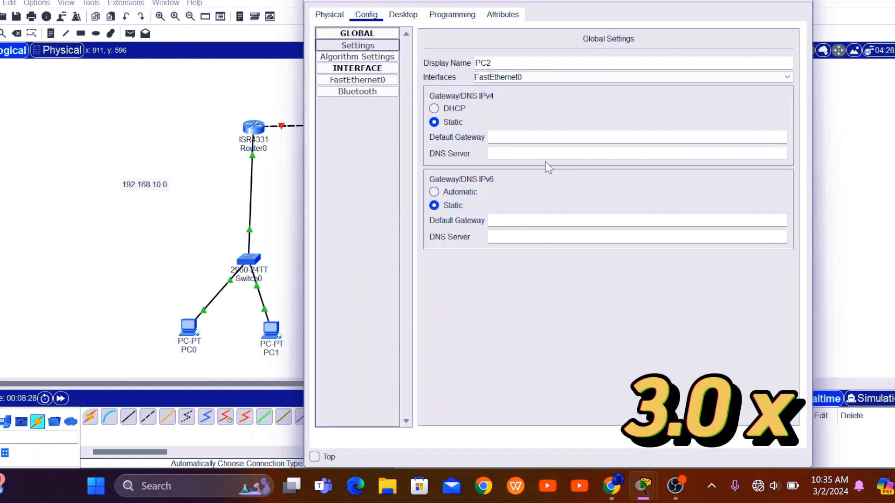
{"action": "type", "text": "192.168.10.41"}
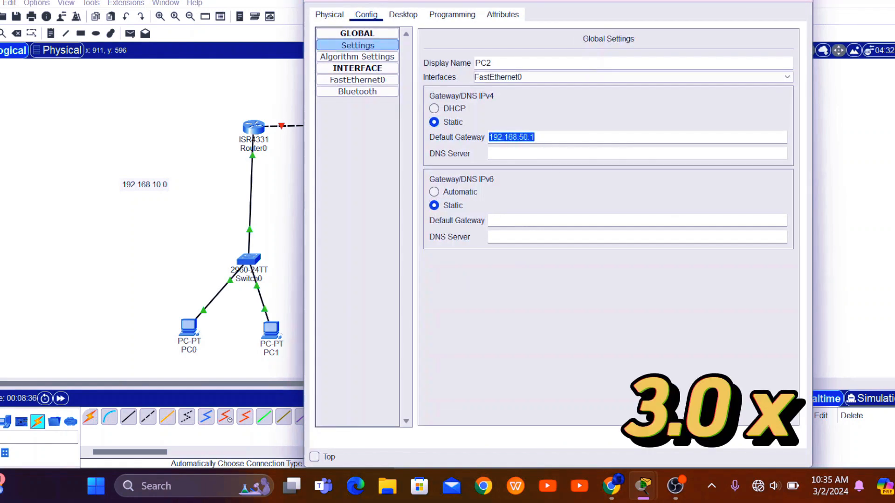
Configure PC2's FastEthernet0 with static IPv4 address 192.168.50.4 and subnet mask 255.255.255.0, and close its device window.
{"action": "left_click", "coordinate": [358, 80]}
{"action": "left_click", "coordinate": [662, 134]}
{"action": "type", "text": "192.168.50.4"}
{"action": "left_click", "coordinate": [662, 148]}
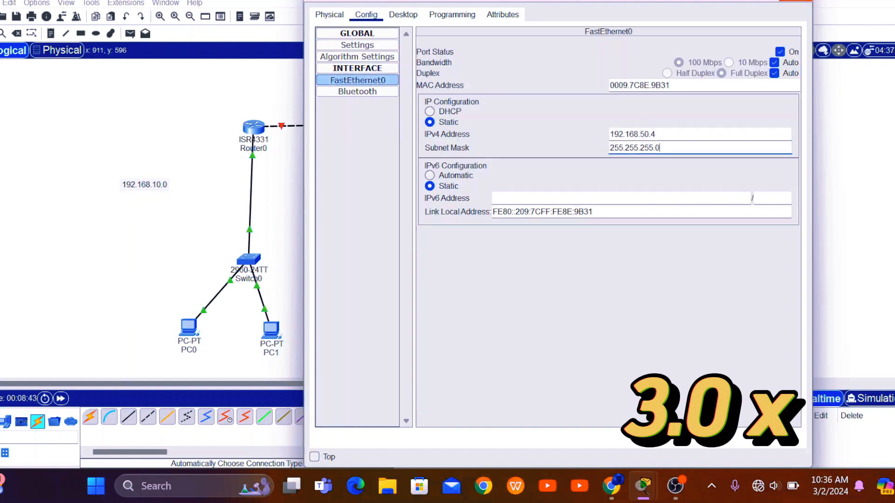
{"action": "left_click", "coordinate": [801, 1]}
Configure PC3's FastEthernet0 interface with the static IPv4 address 192.168.50.5 and the default subnet mask.
{"action": "left_click", "coordinate": [563, 346]}
{"action": "left_click", "coordinate": [372, 17]}
{"action": "left_click", "coordinate": [350, 80]}
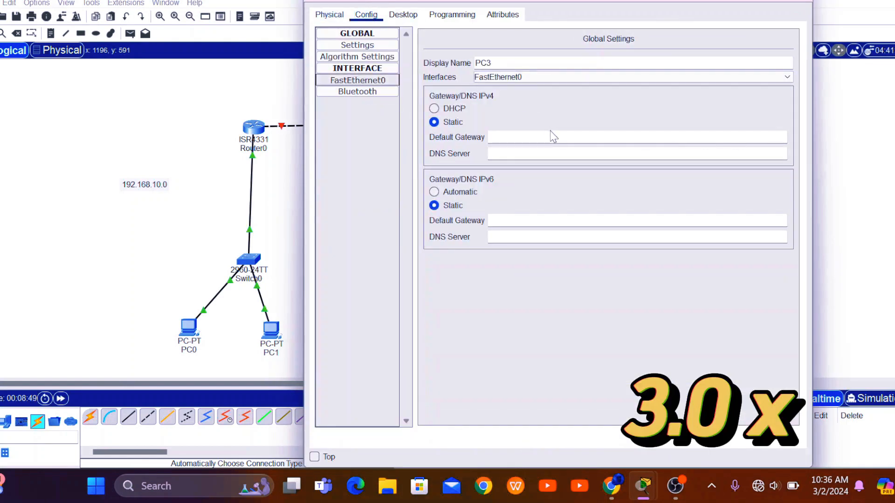
{"action": "left_click", "coordinate": [652, 134]}
{"action": "type", "text": "192.168.50.5"}
{"action": "left_click", "coordinate": [653, 148]}
Set PC3's IPv4 default gateway to 192.168.50.1 and close its device window.
{"action": "left_click", "coordinate": [357, 45]}
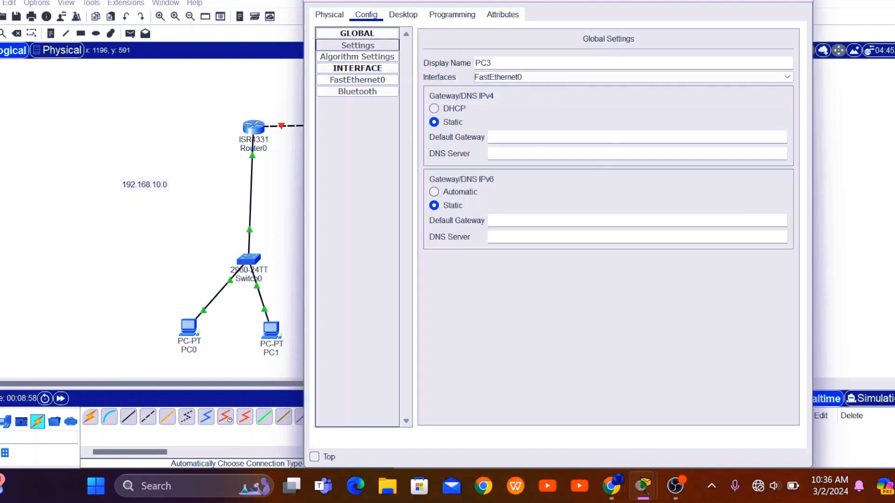
{"action": "left_click", "coordinate": [653, 136]}
{"action": "type", "text": "192.168.50.1"}
{"action": "left_click", "coordinate": [801, 1]}
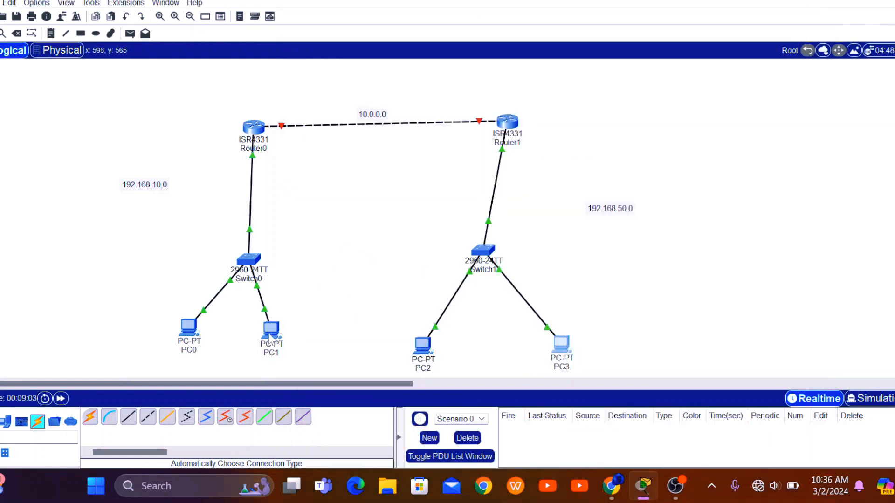
Move PC1 farther from PC0, and select the devices of the Router0 network and those of the Router1 network in turn.
{"action": "left_click_drag", "start_coordinate": [269, 337], "coordinate": [297, 332]}
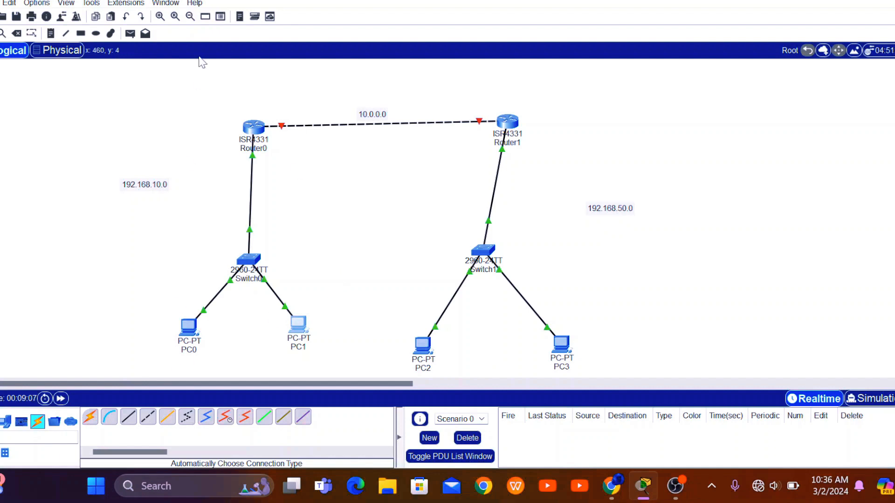
{"action": "left_click_drag", "start_coordinate": [197, 89], "coordinate": [330, 373]}
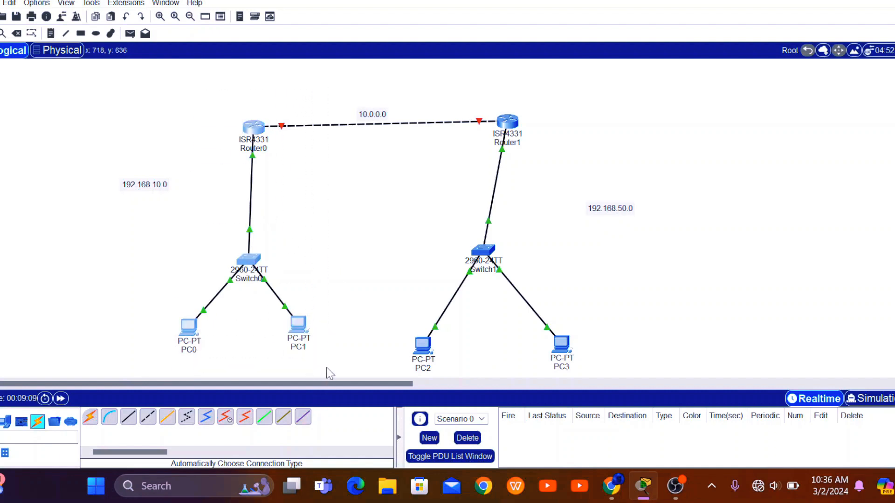
{"action": "left_click_drag", "start_coordinate": [479, 107], "coordinate": [554, 408]}
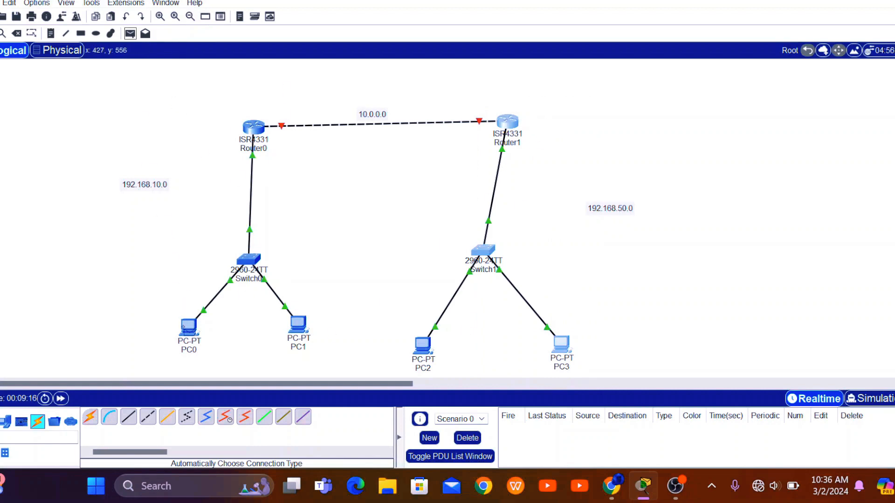
Test connectivity with simple PDUs from PC0 to Router0 and from PC3 to Router1, and delete the scenario's PDU entries.
{"action": "left_click", "coordinate": [184, 328]}
{"action": "left_click", "coordinate": [255, 128]}
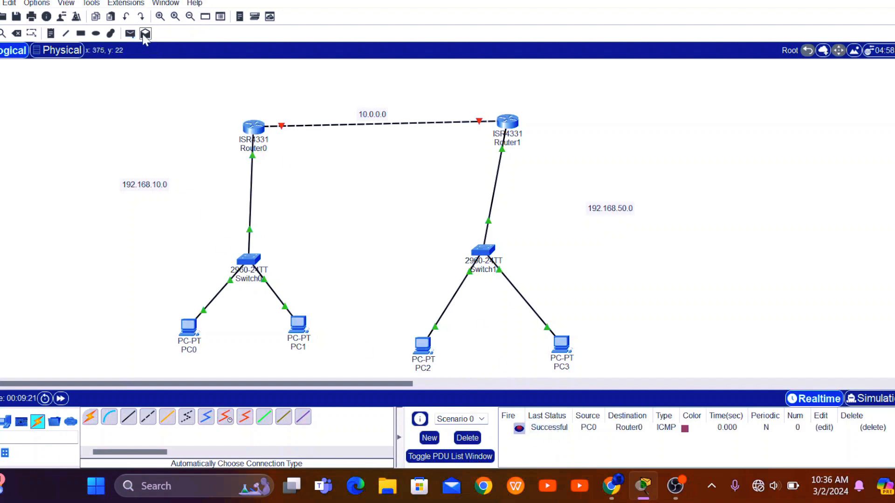
{"action": "left_click", "coordinate": [130, 33]}
{"action": "left_click", "coordinate": [561, 345]}
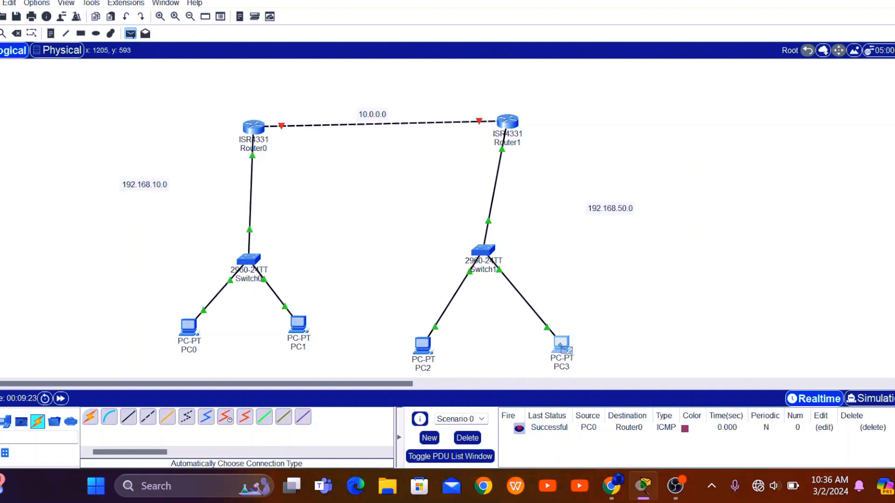
{"action": "left_click", "coordinate": [507, 122]}
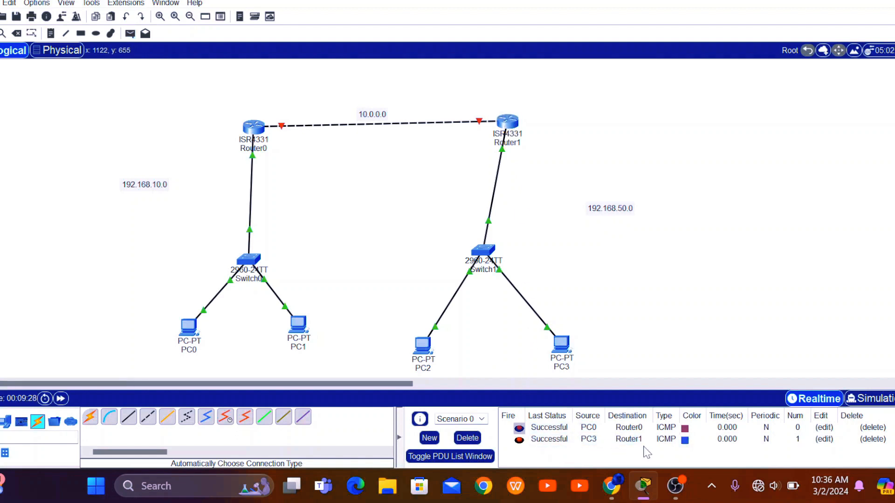
{"action": "left_click", "coordinate": [467, 437]}
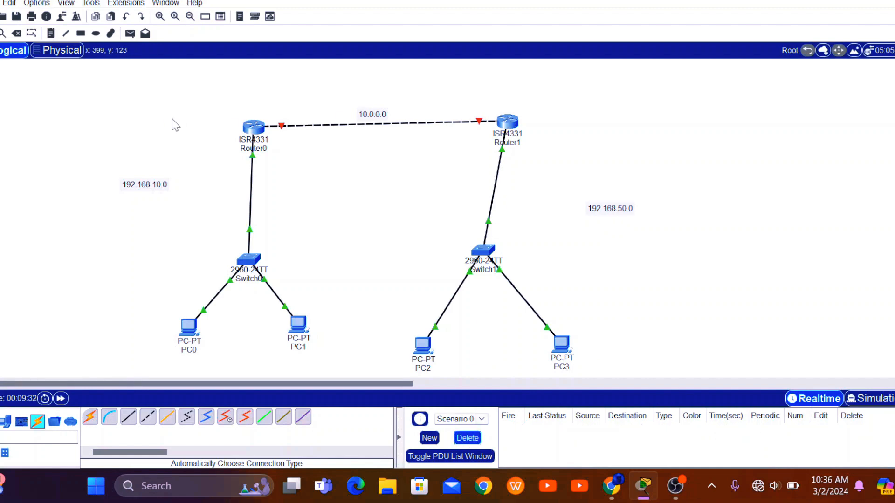
Test connectivity across the routers with simple PDUs from PC0 to Router1 and from PC3 to Router0.
{"action": "left_click", "coordinate": [130, 35]}
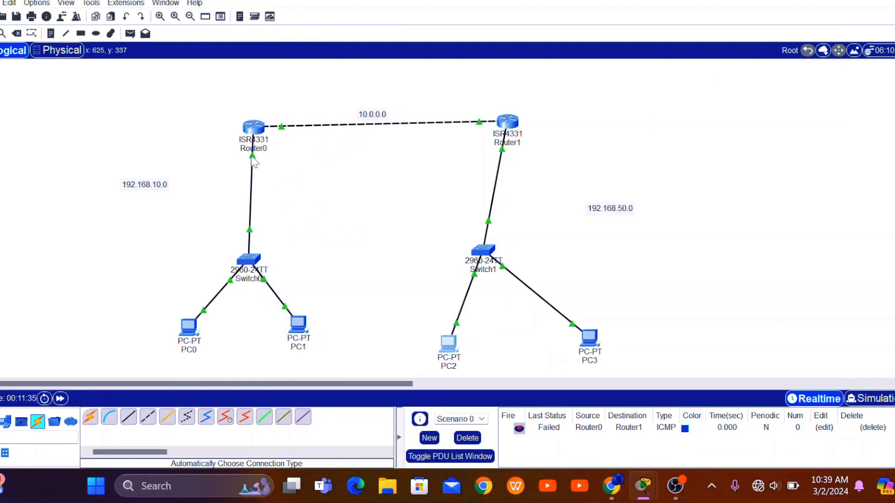
{"action": "left_click", "coordinate": [130, 35]}
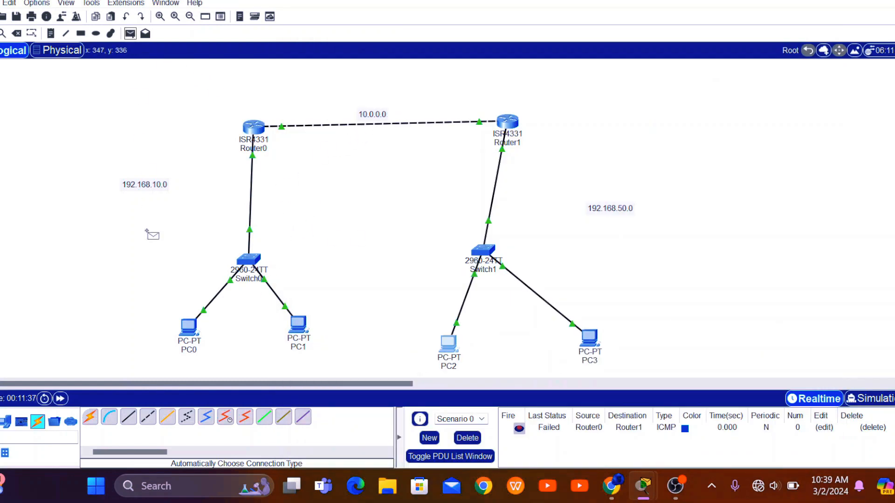
{"action": "left_click", "coordinate": [188, 326]}
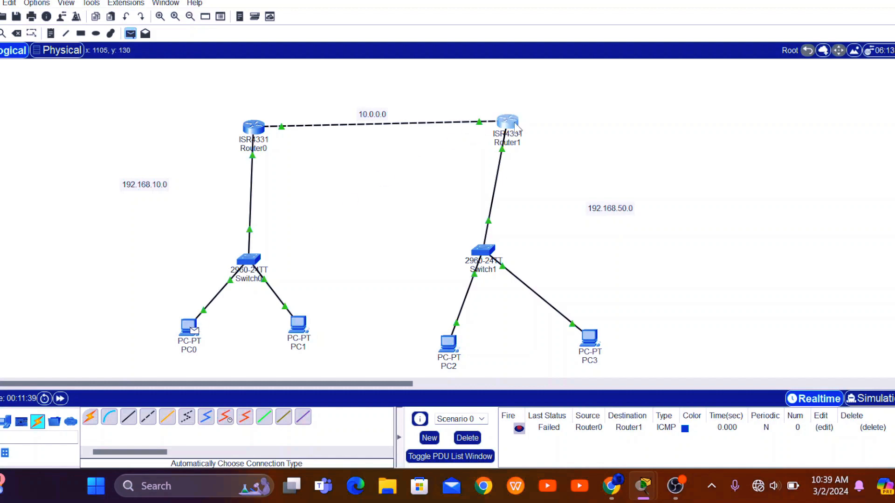
{"action": "left_click", "coordinate": [512, 122]}
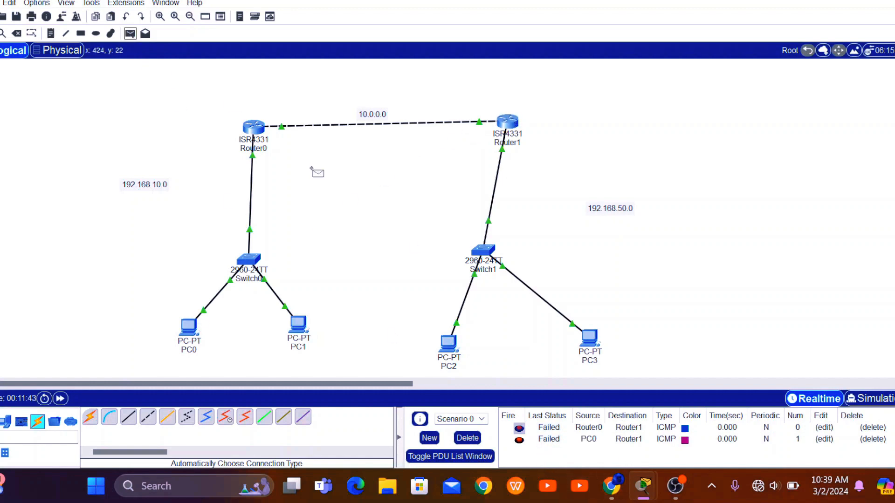
{"action": "left_click", "coordinate": [589, 338]}
{"action": "left_click", "coordinate": [260, 129]}
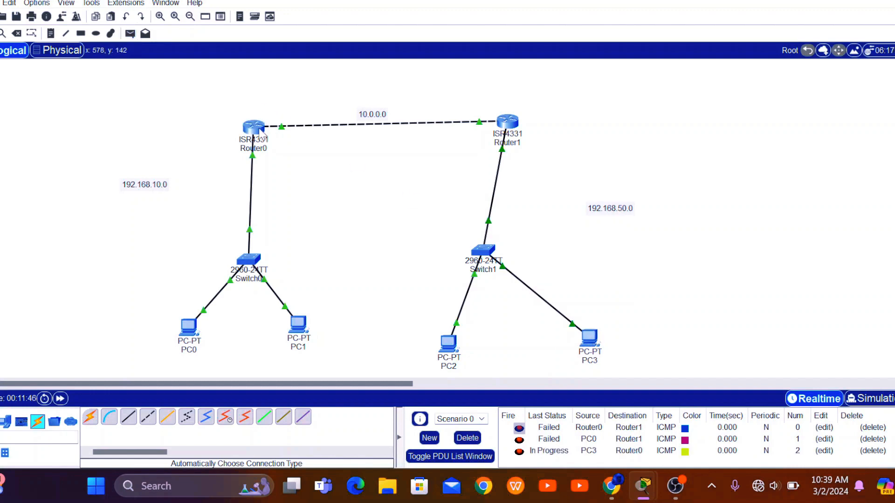
Delete the scenario's PDU entries and move PC2 slightly farther from PC3.
{"action": "left_click", "coordinate": [471, 438]}
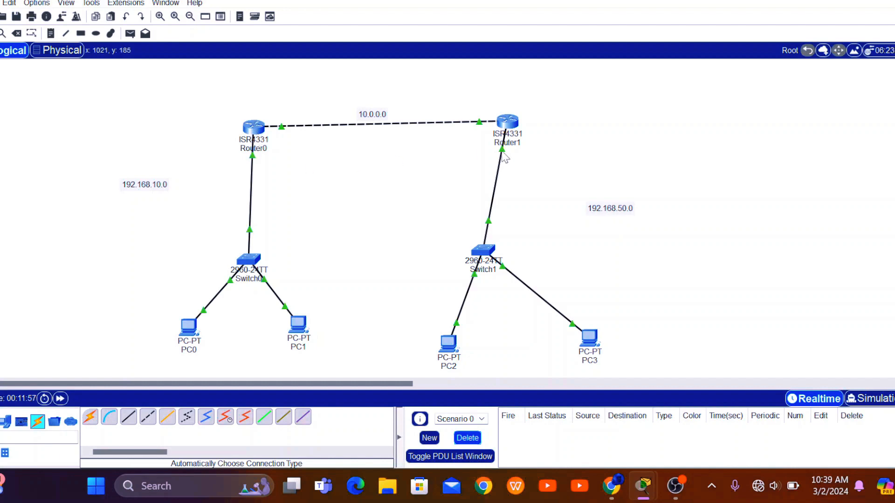
{"action": "left_click_drag", "start_coordinate": [444, 343], "coordinate": [428, 344]}
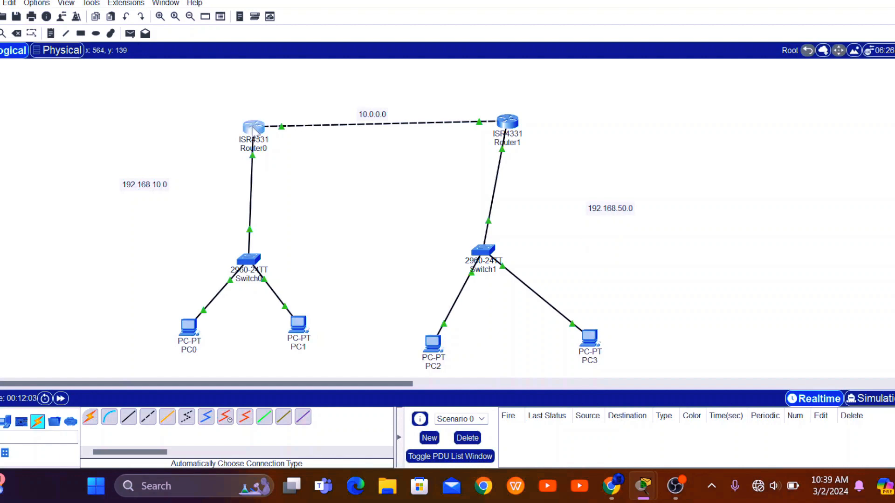
Add the networks 192.168.50.0 and 10.0.0.0 to Router0's RIP routing, and close its device window.
{"action": "left_click", "coordinate": [253, 132]}
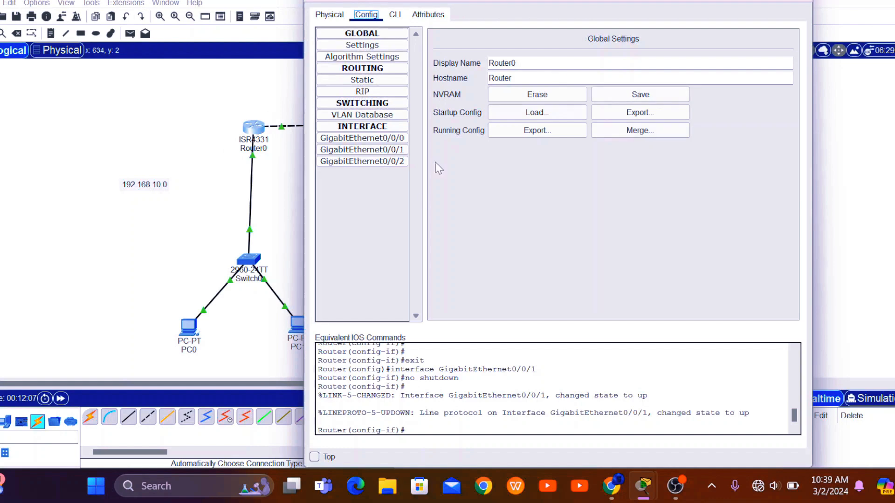
{"action": "left_click_drag", "start_coordinate": [535, 1], "coordinate": [515, 1]}
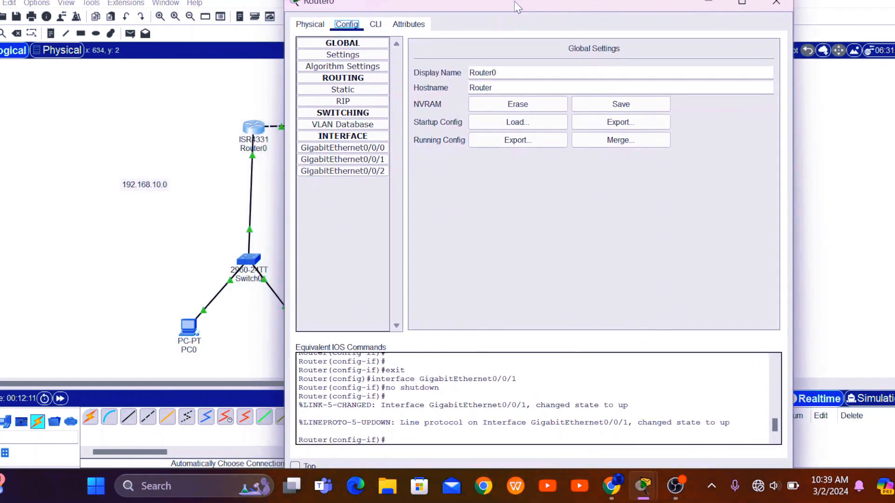
{"action": "left_click", "coordinate": [344, 101]}
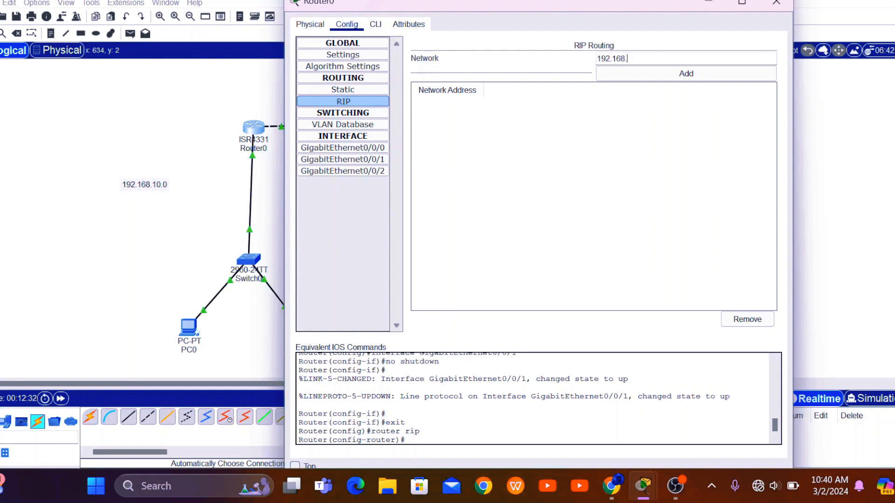
{"action": "left_click", "coordinate": [679, 77]}
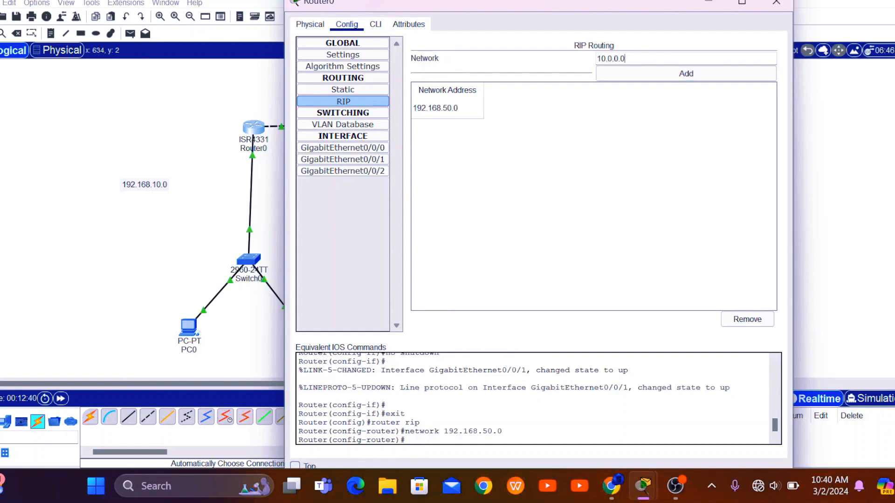
{"action": "type", "text": "10.0.0.0"}
{"action": "left_click", "coordinate": [664, 76]}
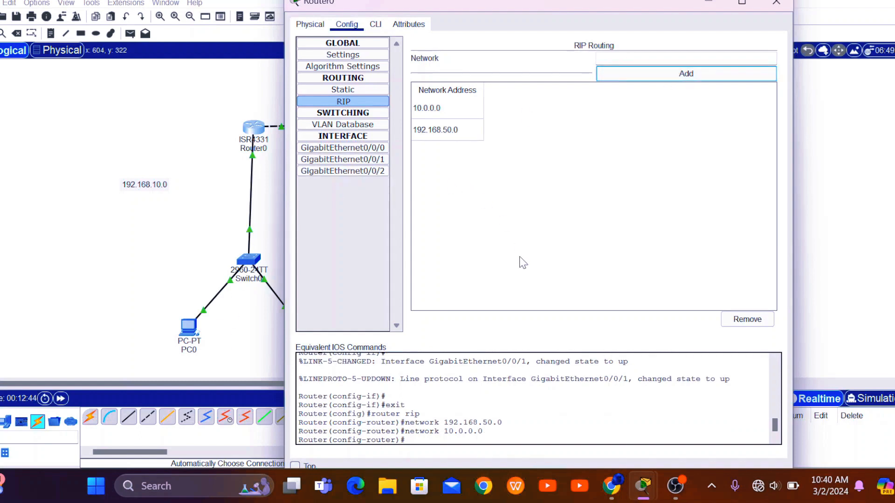
{"action": "left_click", "coordinate": [777, 3]}
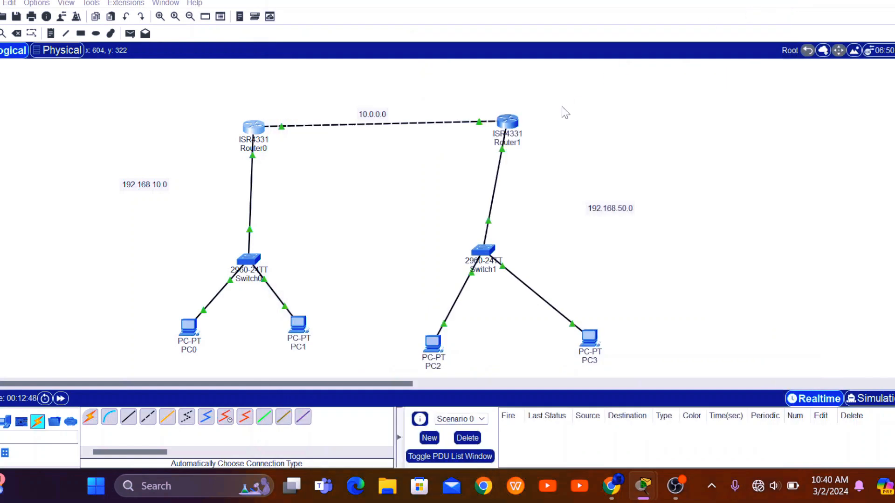
Open Router1's command line and exit interface configuration mode.
{"action": "left_click", "coordinate": [515, 120]}
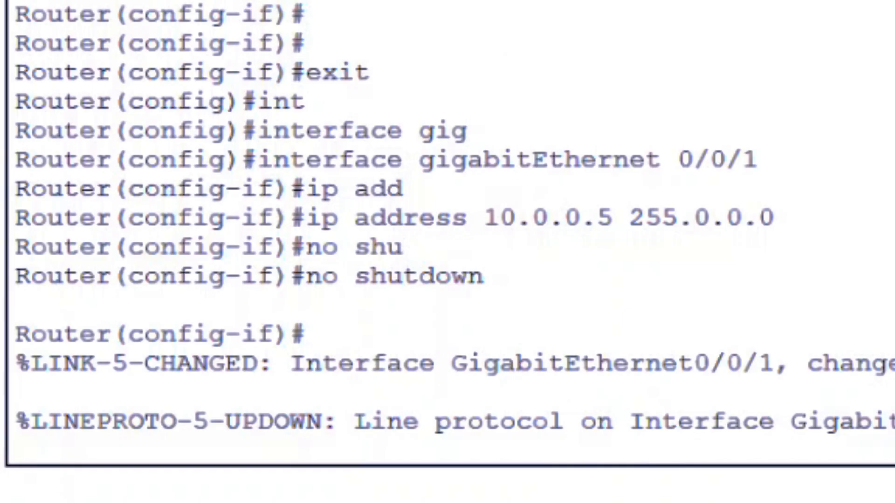
{"action": "key", "text": "Return"}
{"action": "key", "text": "Return"}
{"action": "key", "text": "Return"}
{"action": "type", "text": "ex"}
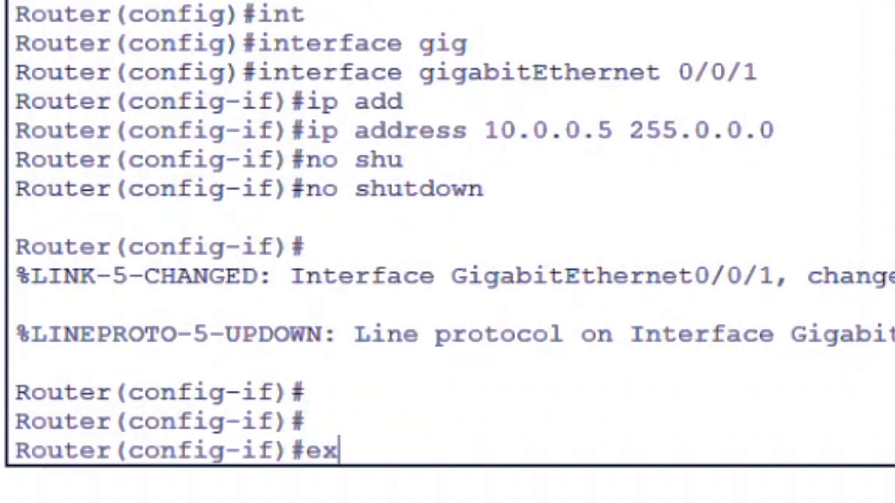
{"action": "type", "text": "it"}
{"action": "key", "text": "Return"}
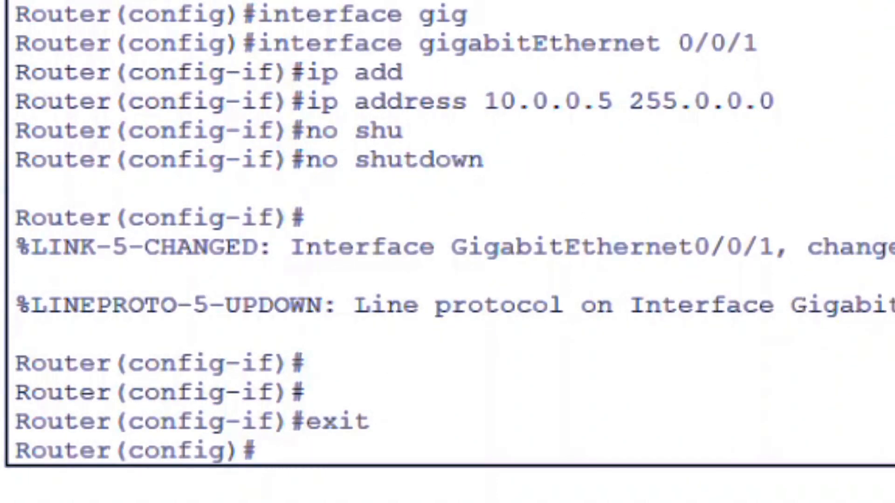
Enter RIP configuration mode on Router1 with the command router rip.
{"action": "type", "text": "route"}
{"action": "key", "text": "Tab"}
{"action": "type", "text": "r"}
{"action": "key", "text": "Tab"}
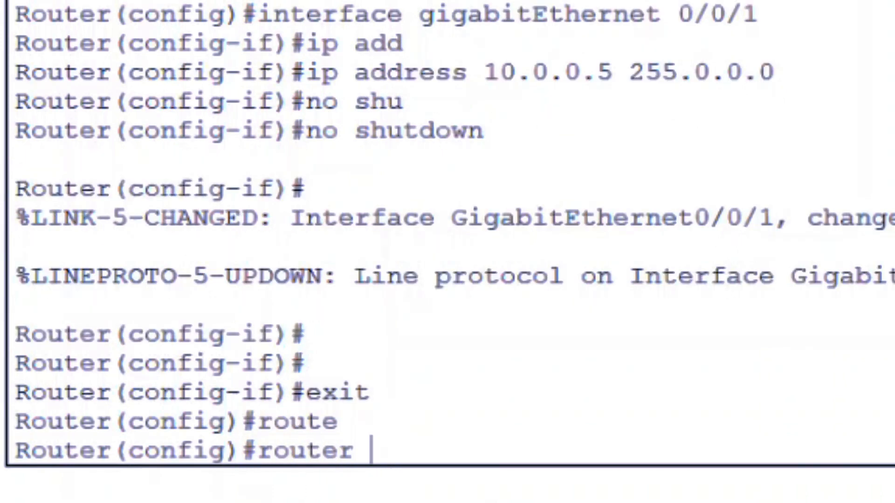
{"action": "type", "text": "ri"}
{"action": "key", "text": "Tab"}
{"action": "key", "text": "Return"}
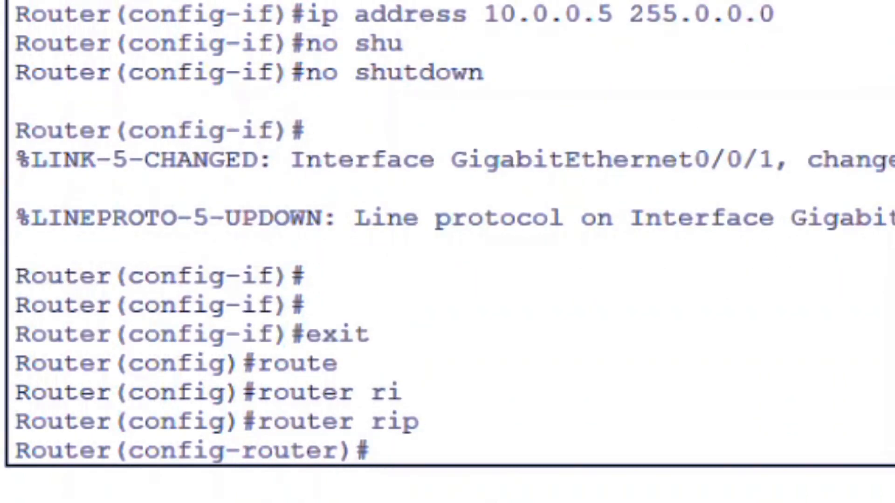
Add the network 10.0.0.0 to Router1's RIP configuration with the network command.
{"action": "type", "text": "netw"}
{"action": "key", "text": "Tab"}
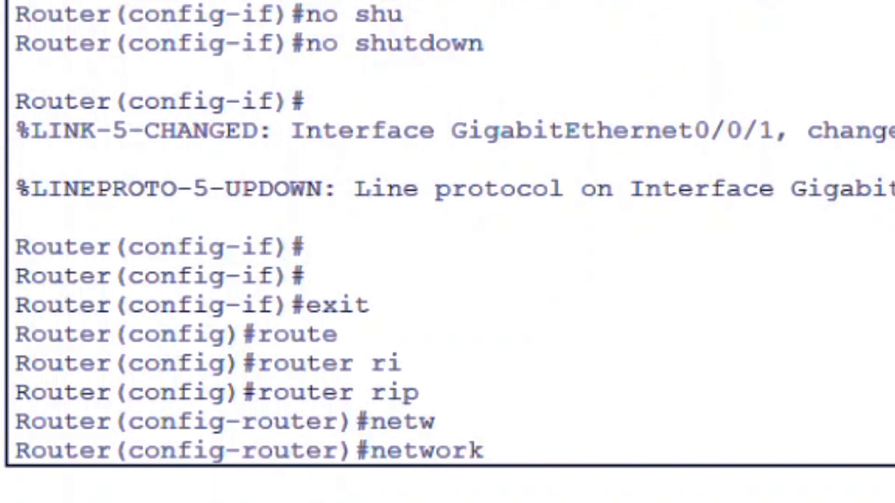
{"action": "type", "text": "10"}
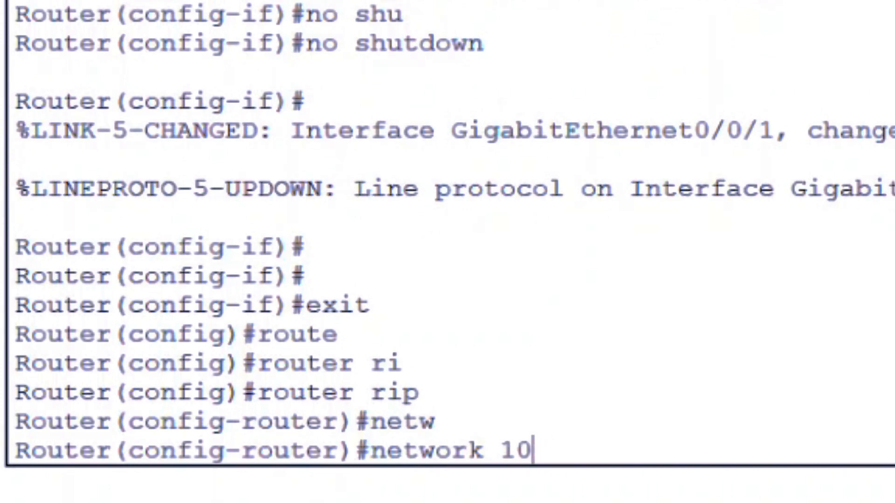
{"action": "type", "text": ".0.0"}
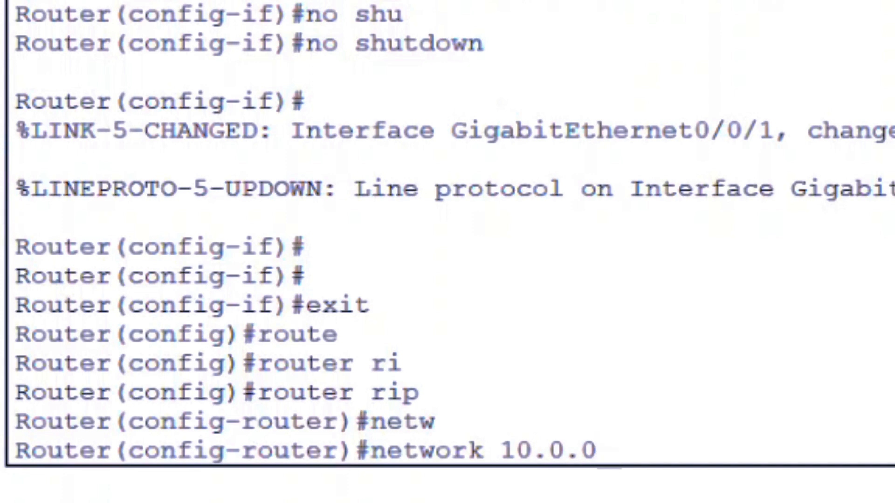
{"action": "type", "text": ".0"}
{"action": "key", "text": "BackSpace"}
{"action": "type", "text": ".0"}
{"action": "key", "text": "Return"}
Add the network 192.168.10.0 to Router1's RIP configuration with the network command.
{"action": "type", "text": "net"}
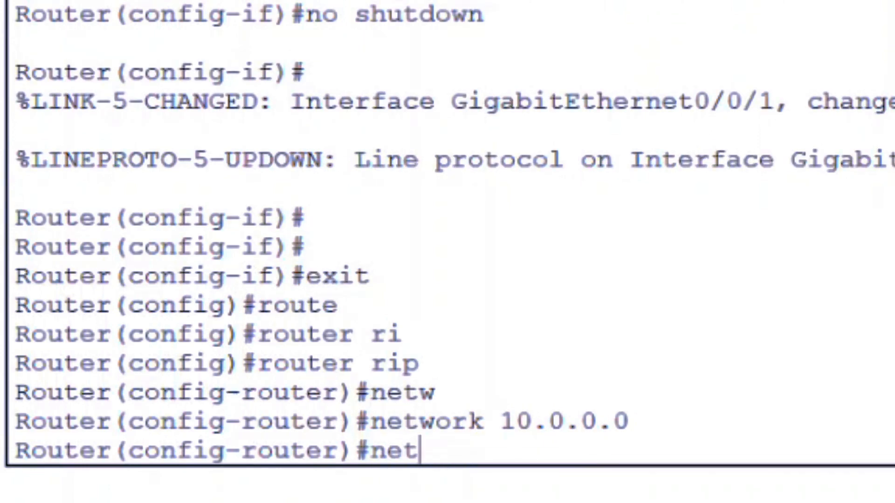
{"action": "key", "text": "Tab"}
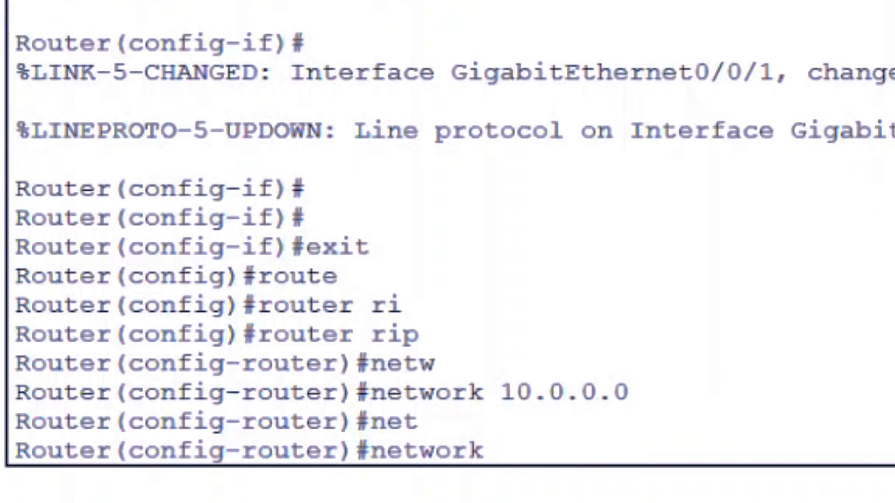
{"action": "type", "text": "192.1"}
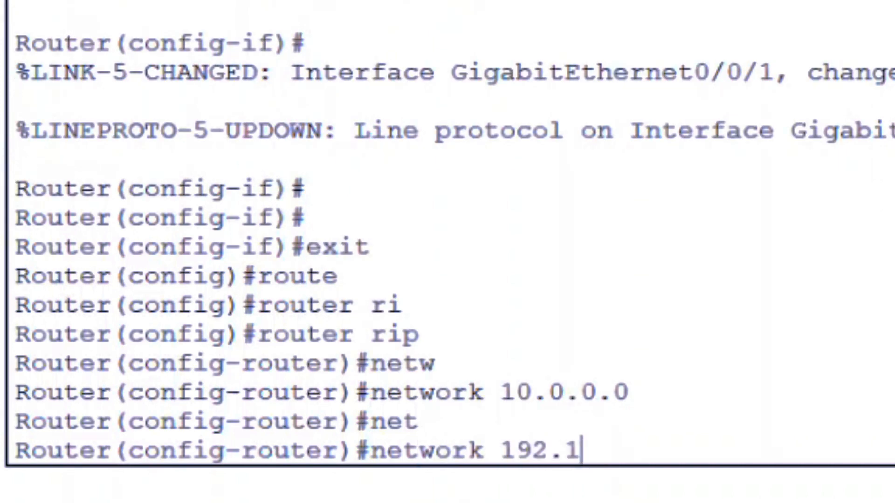
{"action": "type", "text": "68.10."}
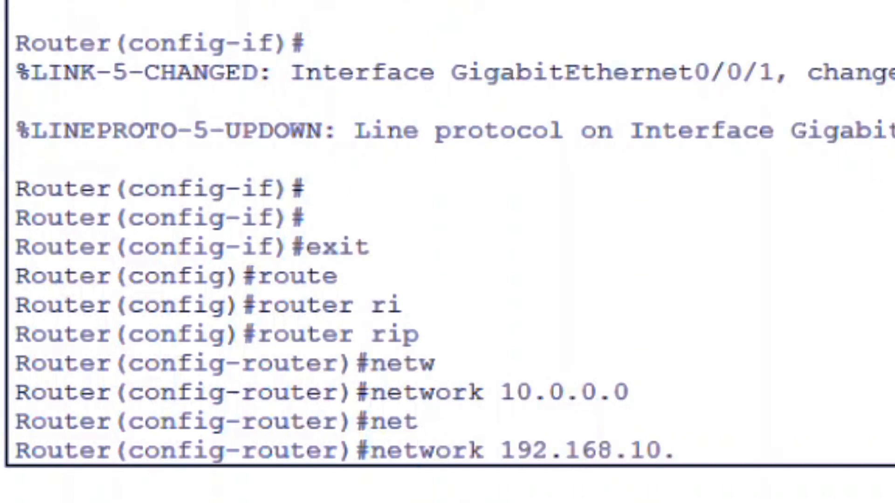
{"action": "type", "text": "0"}
{"action": "key", "text": "Return"}
{"action": "key", "text": "Return"}
{"action": "key", "text": "Return"}
Recall the last network command on Router1, change its address to 192.168.50.0, and run it.
{"action": "key", "text": "Up"}
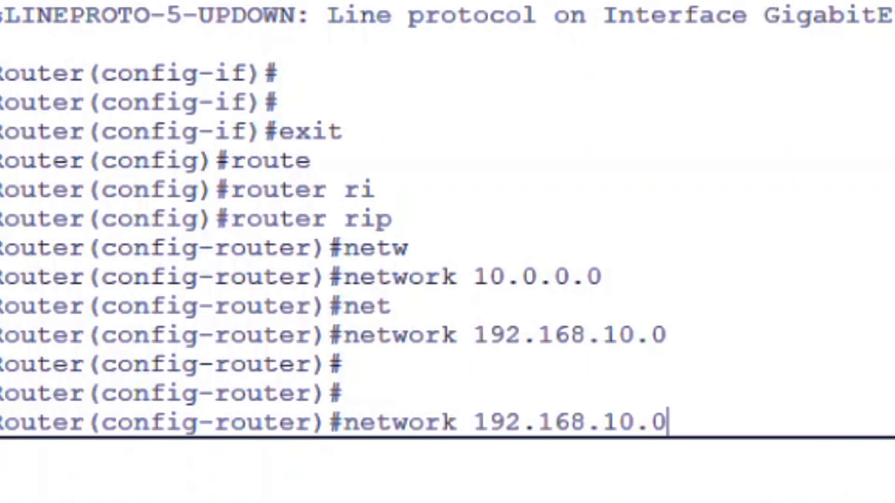
{"action": "key", "text": "Left"}
{"action": "key", "text": "Left"}
{"action": "key", "text": "Left"}
{"action": "key", "text": "BackSpace"}
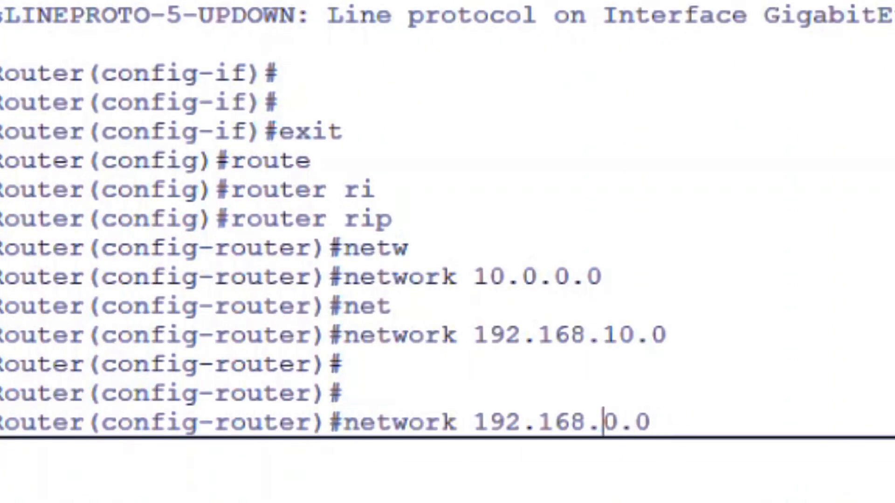
{"action": "type", "text": "5"}
{"action": "key", "text": "Return"}
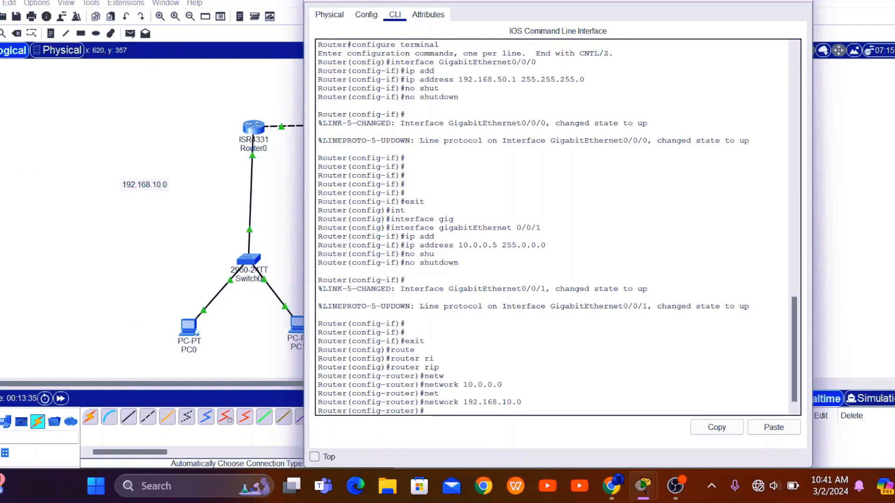
Close Router1's configuration window and send a simple PDU from PC0 to Router1 to test connectivity.
{"action": "left_click", "coordinate": [793, 4]}
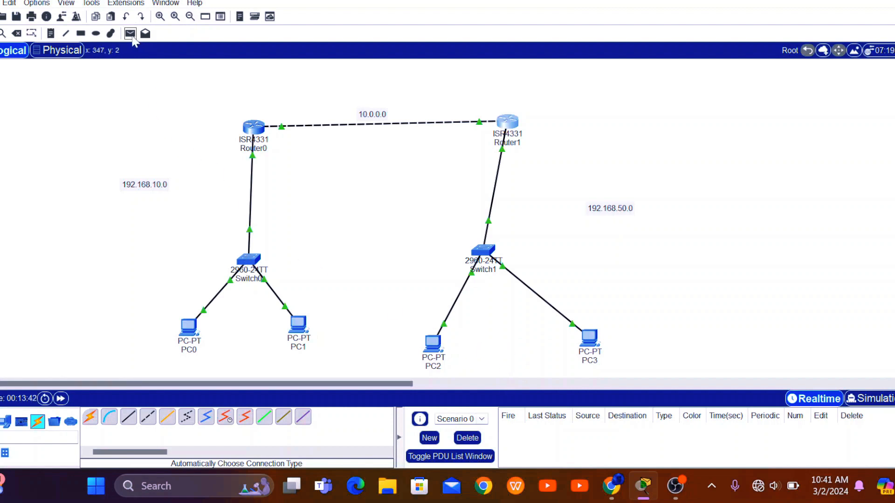
{"action": "left_click", "coordinate": [131, 33]}
{"action": "left_click", "coordinate": [182, 330]}
{"action": "left_click", "coordinate": [507, 121]}
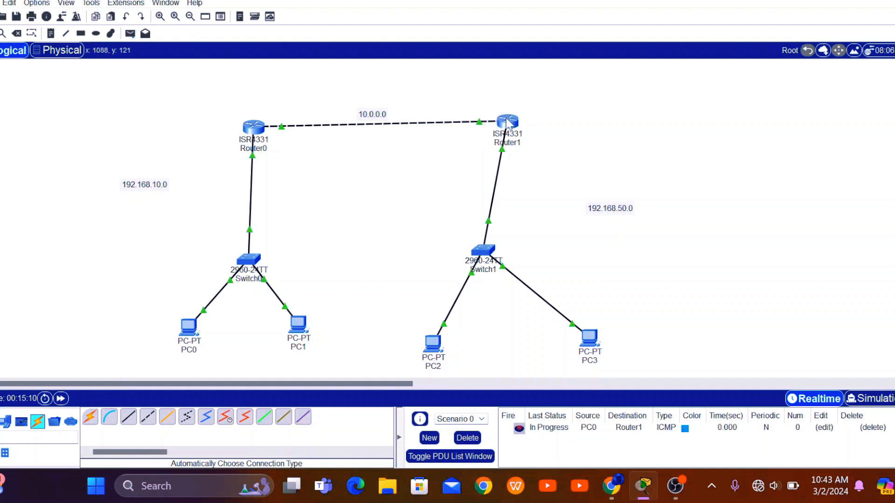
Repeat the connectivity test by sending a second simple PDU from PC0 to Router1.
{"action": "left_click", "coordinate": [131, 33]}
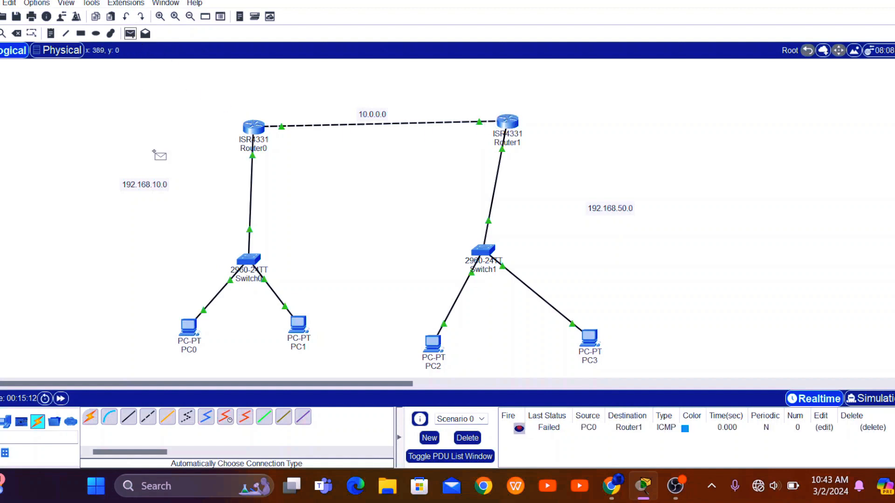
{"action": "left_click", "coordinate": [193, 331]}
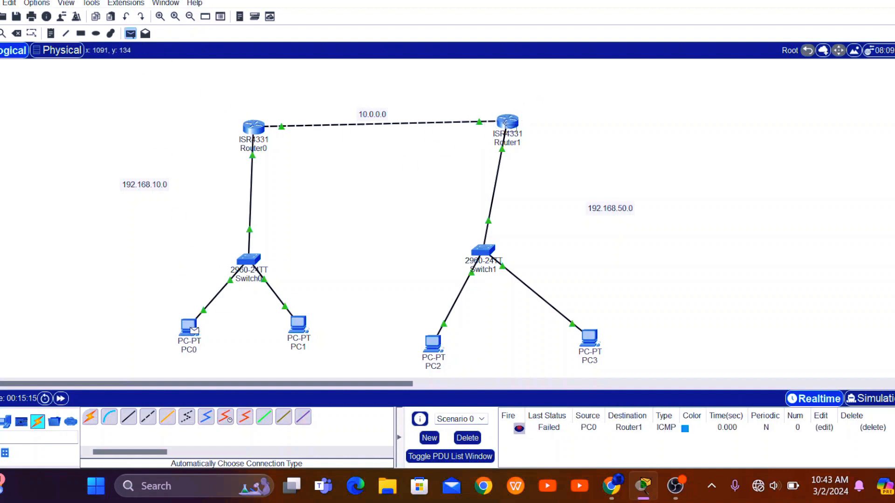
{"action": "left_click", "coordinate": [506, 123]}
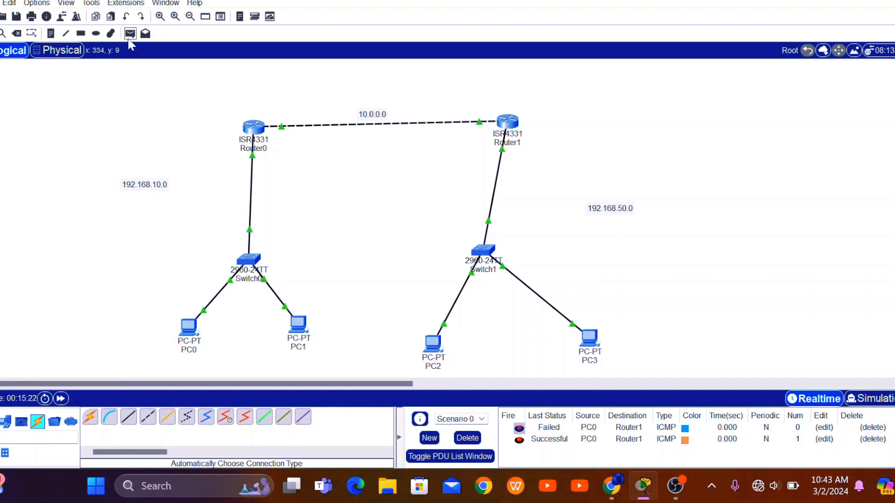
Send a simple PDU from PC0 to PC2 to test connectivity between the 192.168.10.0 and 192.168.50.0 networks.
{"action": "left_click", "coordinate": [130, 33]}
{"action": "left_click", "coordinate": [188, 327]}
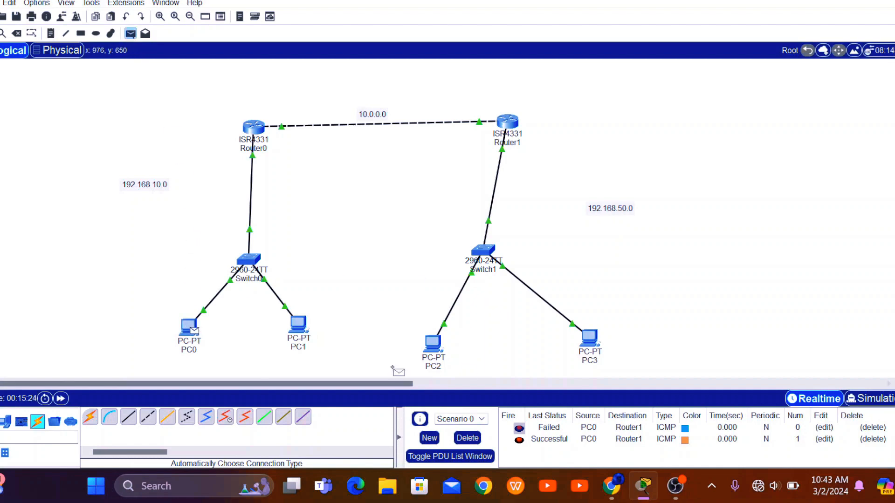
{"action": "left_click", "coordinate": [433, 344]}
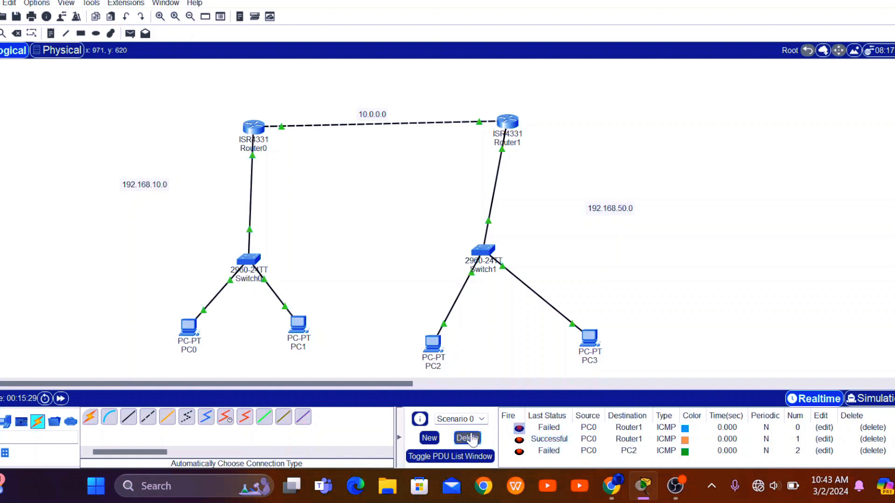
Delete the current PDU scenario to clear its test entries, and send a fresh simple PDU from PC0 to PC2.
{"action": "left_click", "coordinate": [468, 438]}
{"action": "left_click", "coordinate": [130, 33]}
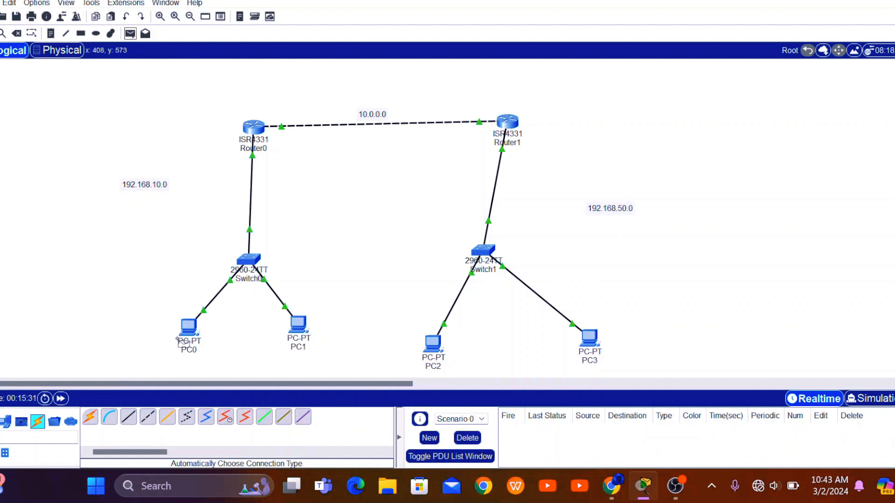
{"action": "left_click", "coordinate": [188, 332]}
{"action": "left_click", "coordinate": [433, 344]}
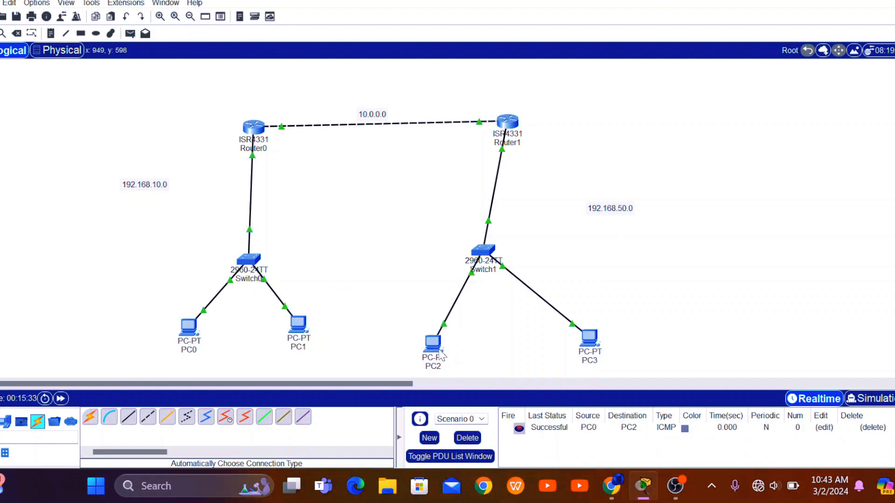